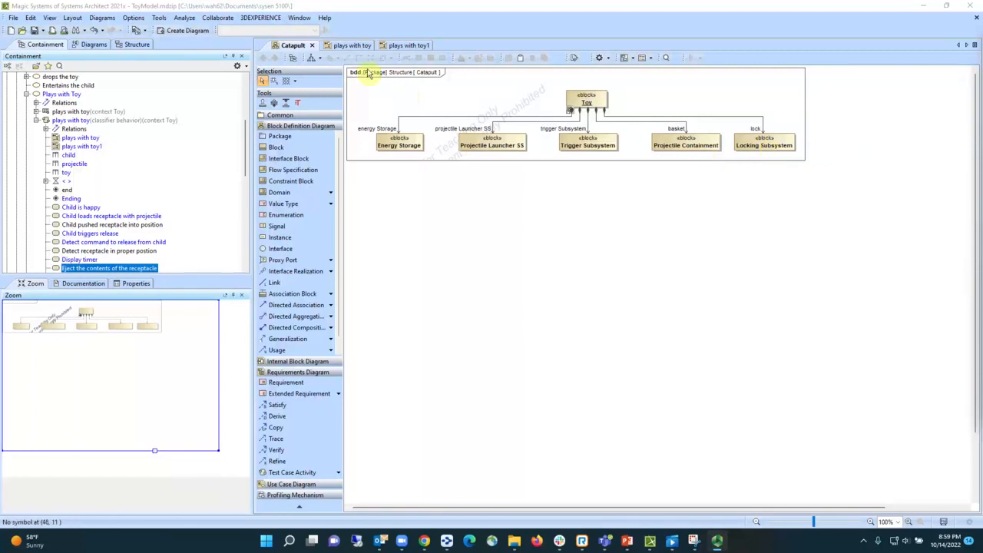
- In the plays with toy diagram, draw a control flow from "Detect command to release from child" to "Eject the contents of the receptacle"
{"action": "left_click", "coordinate": [351, 45]}
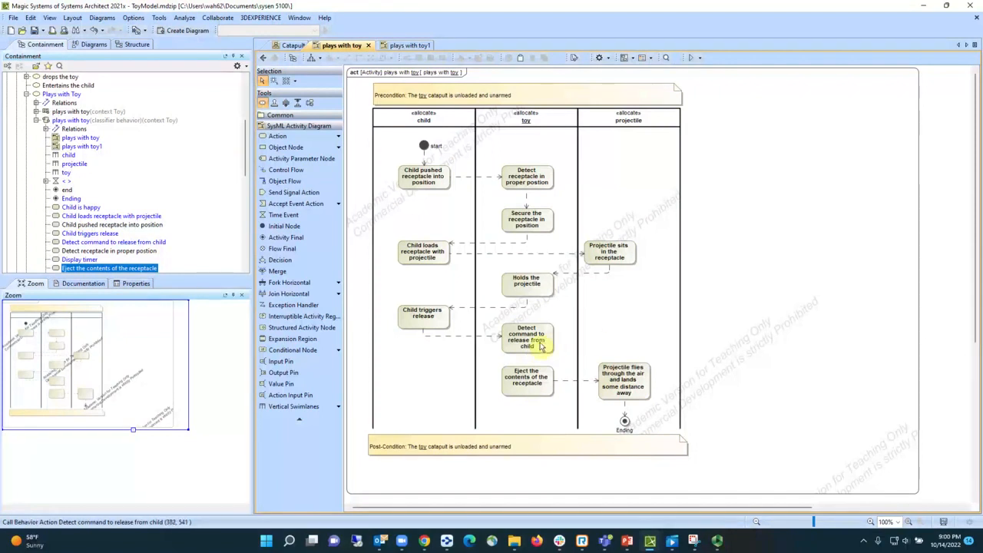
{"action": "left_click", "coordinate": [540, 347]}
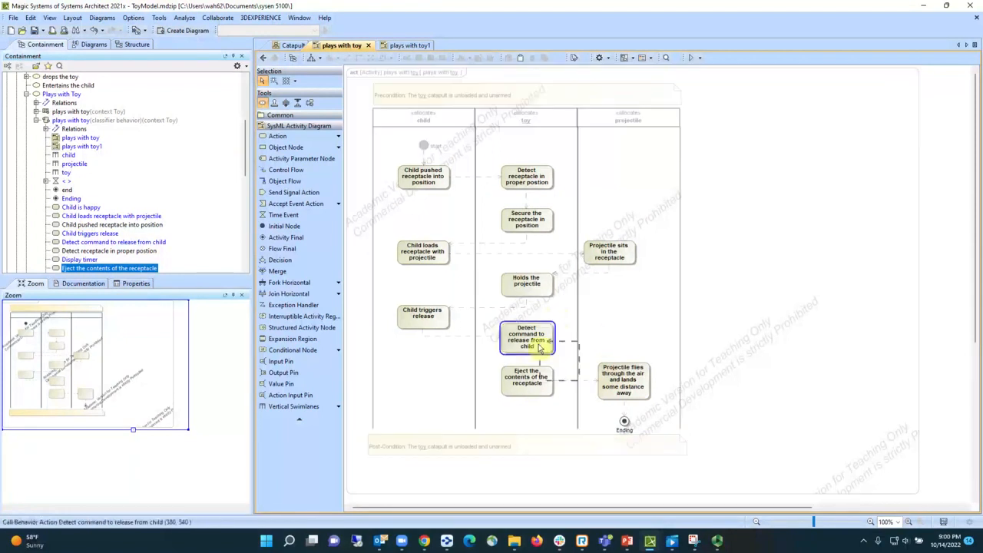
{"action": "left_click", "coordinate": [529, 377]}
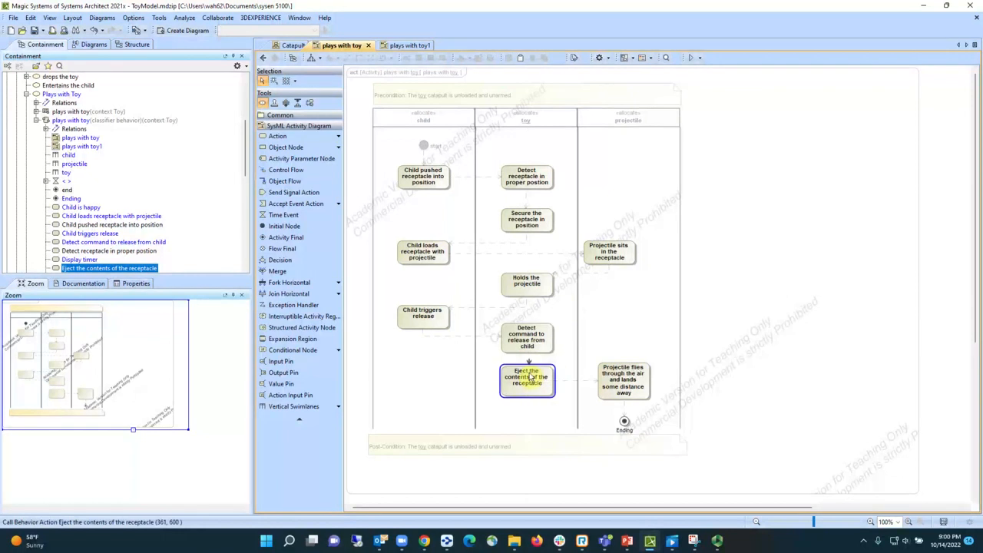
{"action": "left_click", "coordinate": [566, 305]}
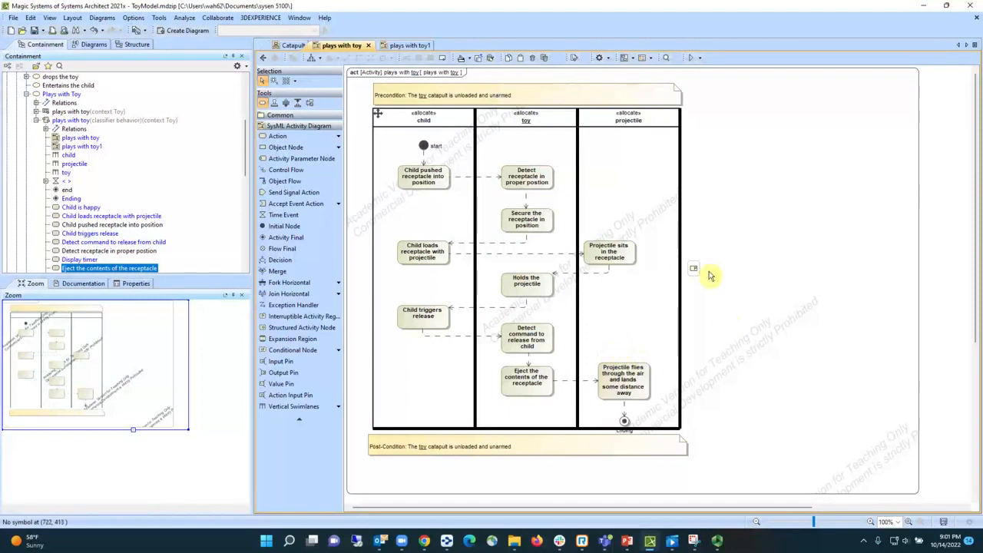
- Open the plays with toy1 activity diagram and examine its decision branches, parallel timer actions and final node
{"action": "left_click", "coordinate": [413, 47]}
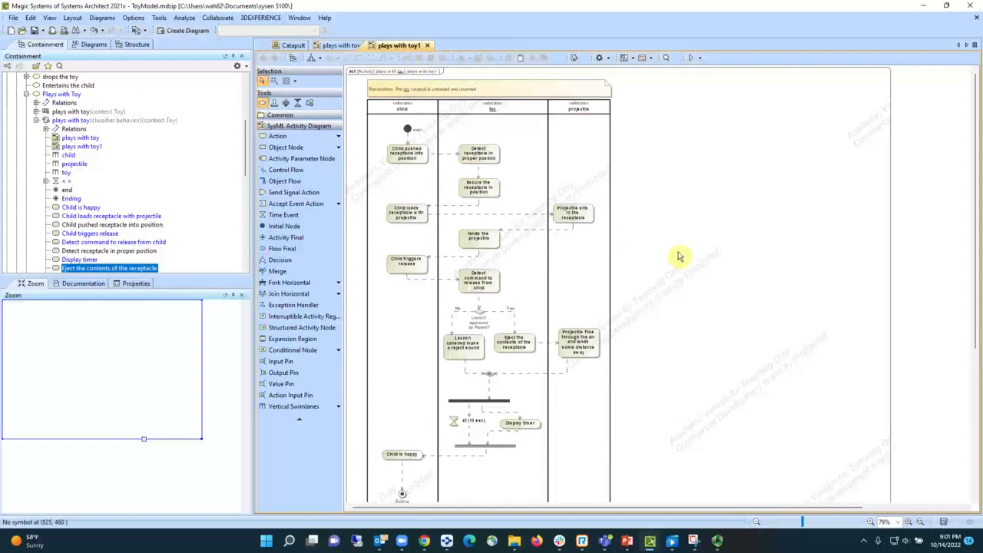
{"action": "scroll", "coordinate": [681, 255], "scroll_direction": "down", "scroll_amount": 1}
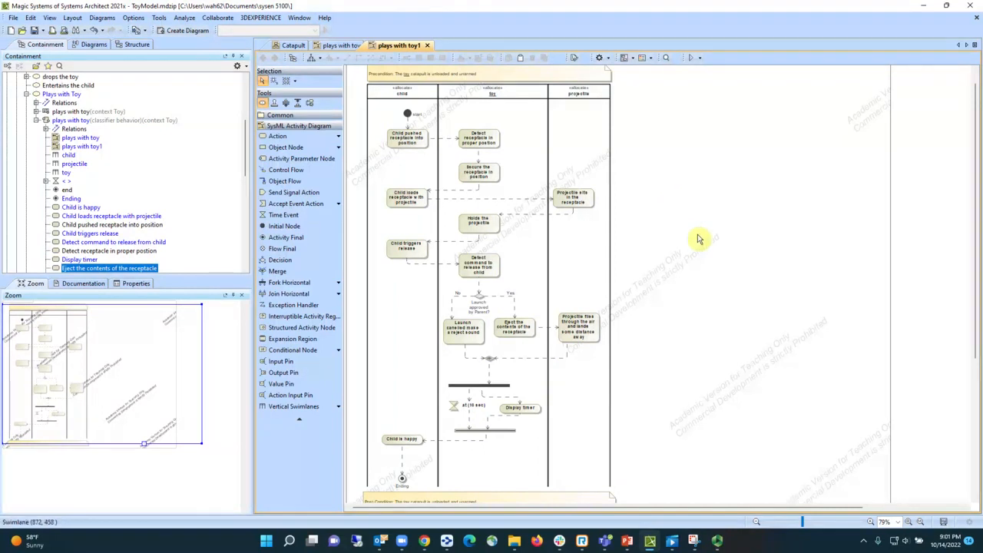
{"action": "scroll", "coordinate": [698, 237], "scroll_direction": "up", "scroll_amount": 1}
{"action": "scroll", "coordinate": [698, 237], "scroll_direction": "down", "scroll_amount": 1}
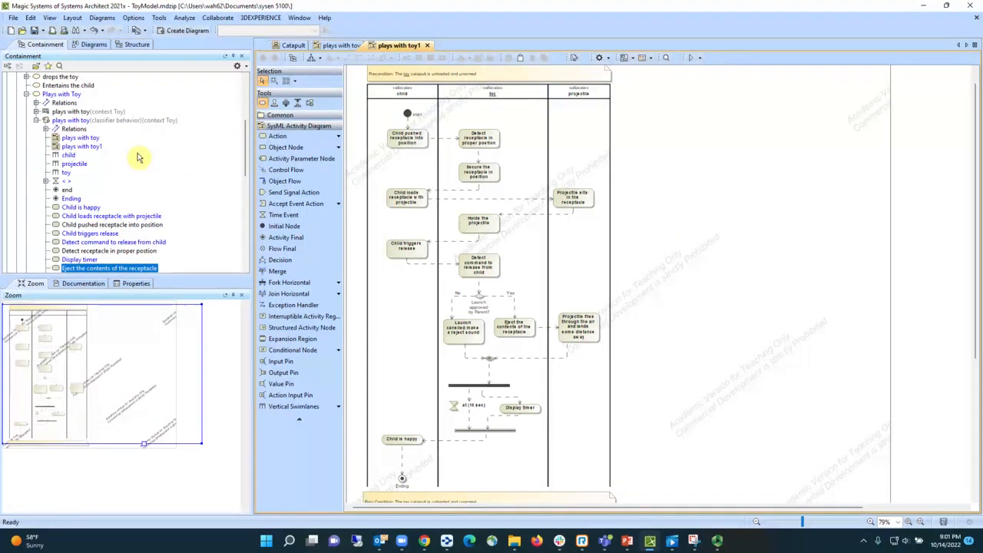
- Copy the plays with toy diagram and paste it into the plays with toy classifier behavior activity
{"action": "left_click", "coordinate": [80, 139]}
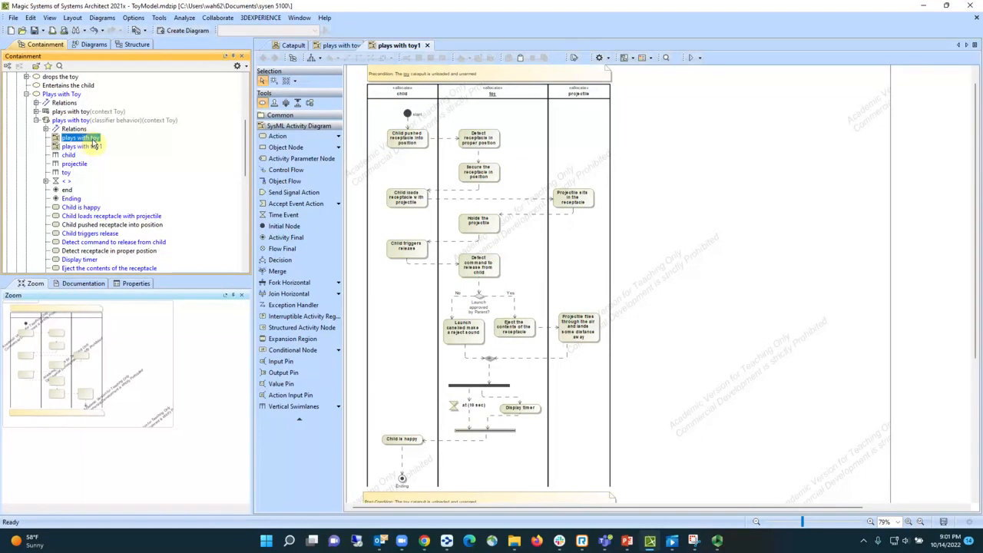
{"action": "left_click", "coordinate": [94, 149]}
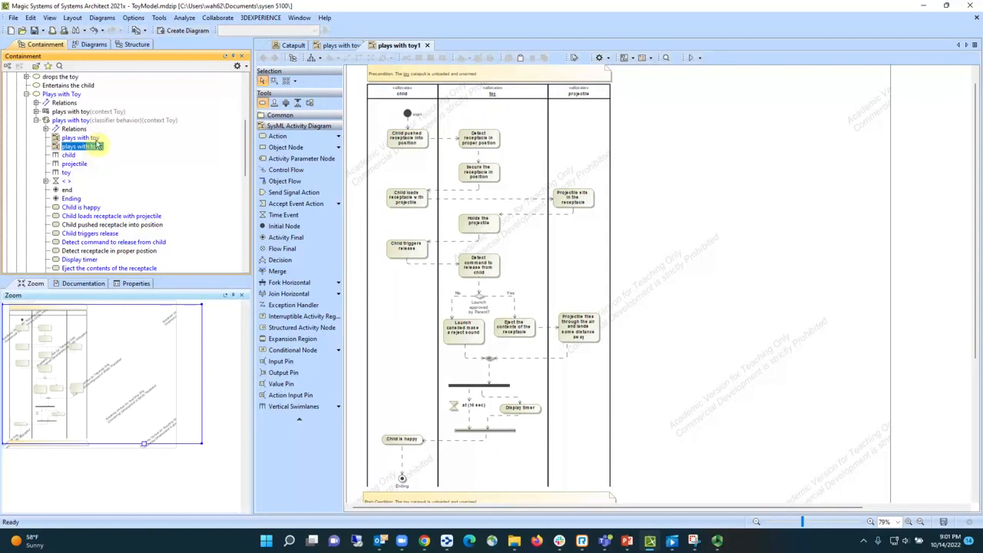
{"action": "left_click", "coordinate": [92, 140]}
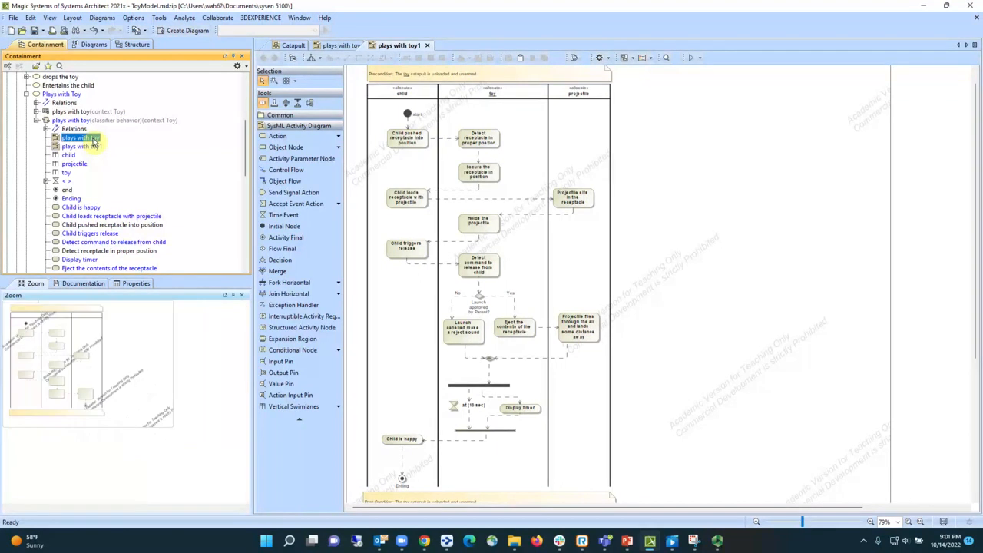
{"action": "right_click", "coordinate": [93, 139]}
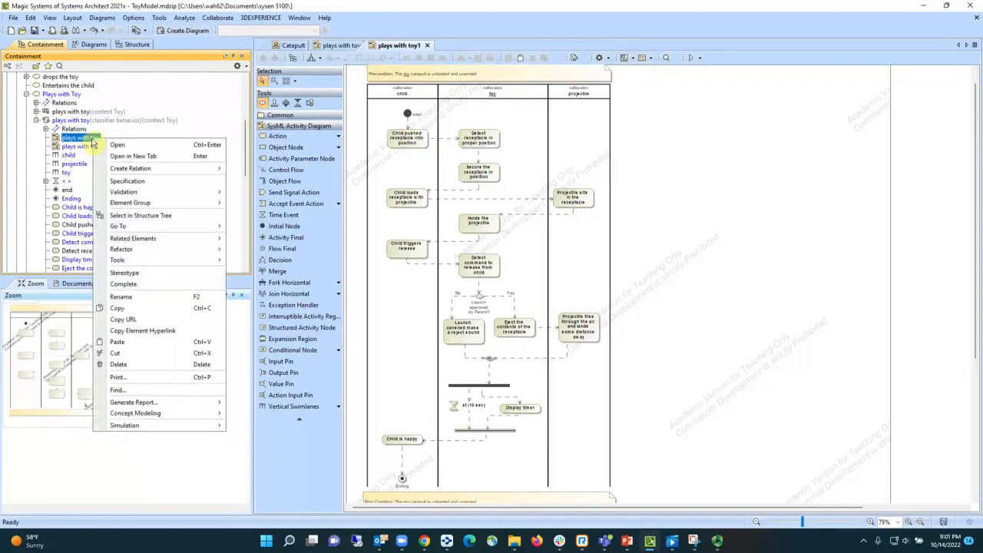
{"action": "left_click", "coordinate": [123, 308]}
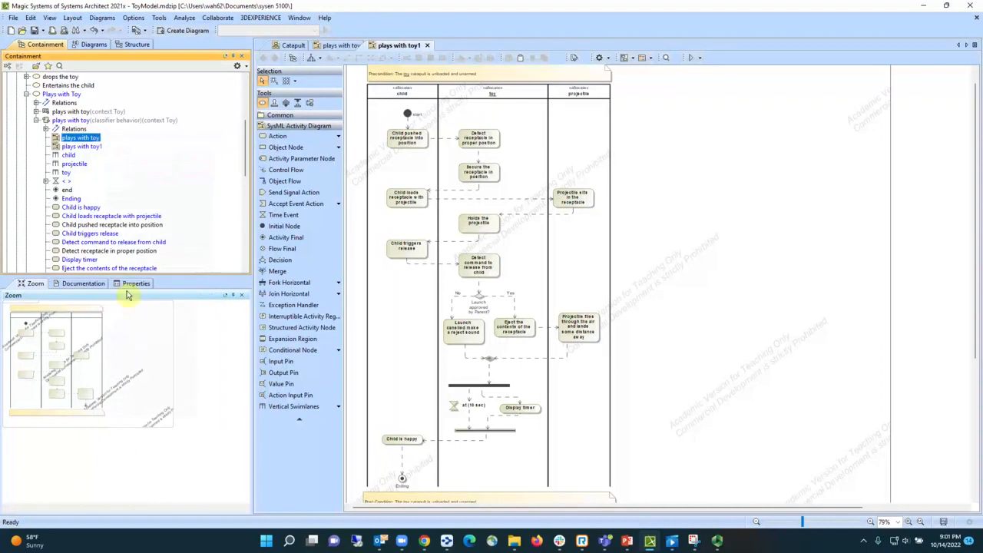
{"action": "left_click", "coordinate": [79, 121]}
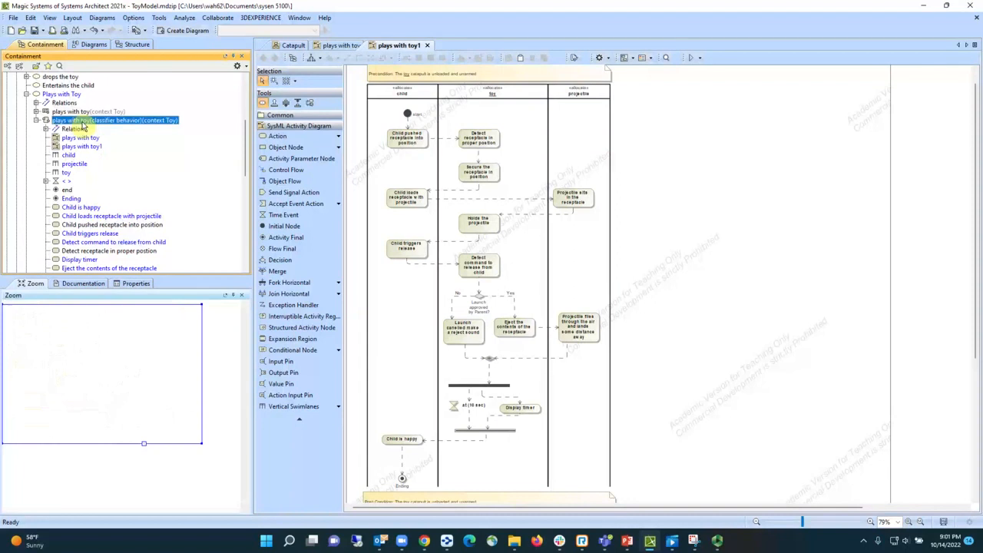
{"action": "right_click", "coordinate": [83, 123]}
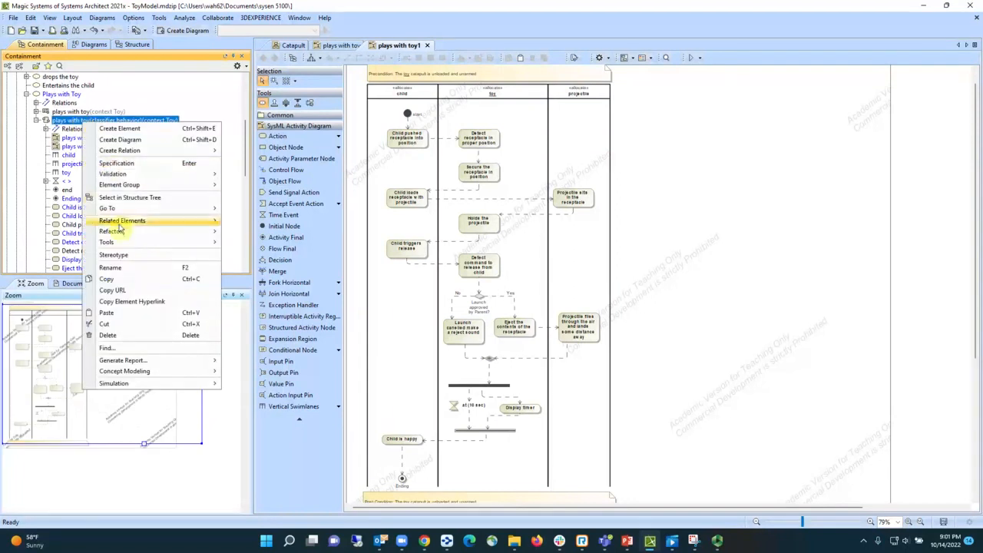
{"action": "left_click", "coordinate": [108, 313]}
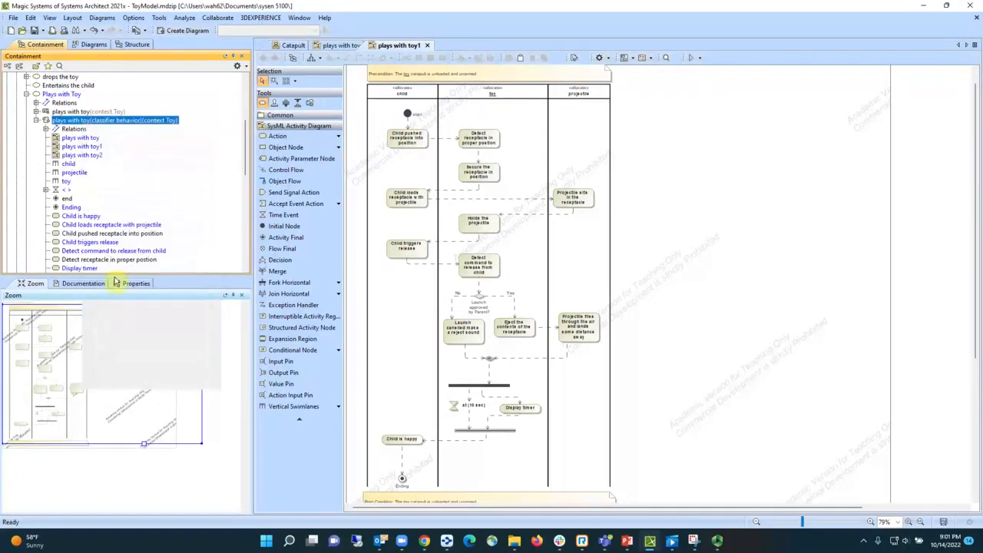
- Delete the pasted copy of the plays with toy diagram from the activity
{"action": "left_click", "coordinate": [91, 156]}
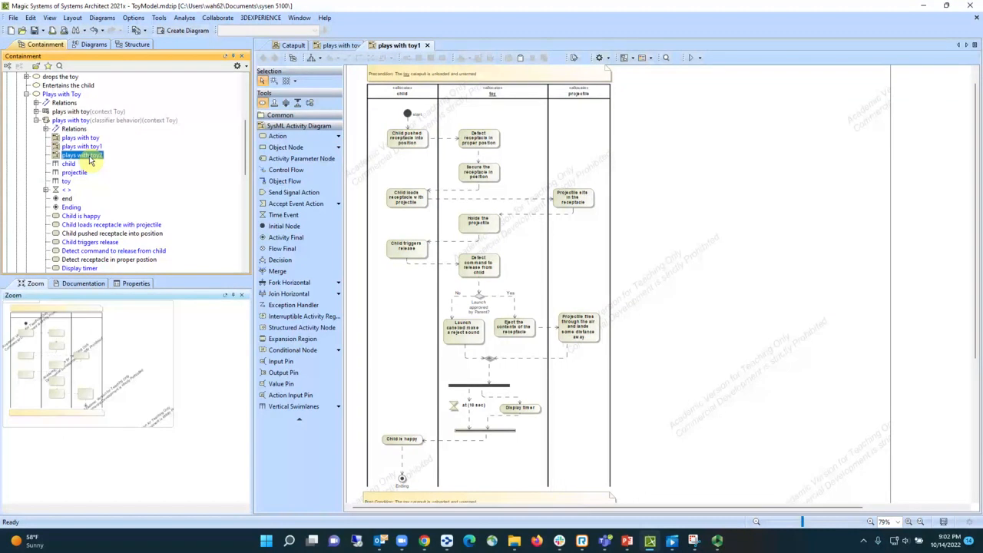
{"action": "right_click", "coordinate": [86, 158]}
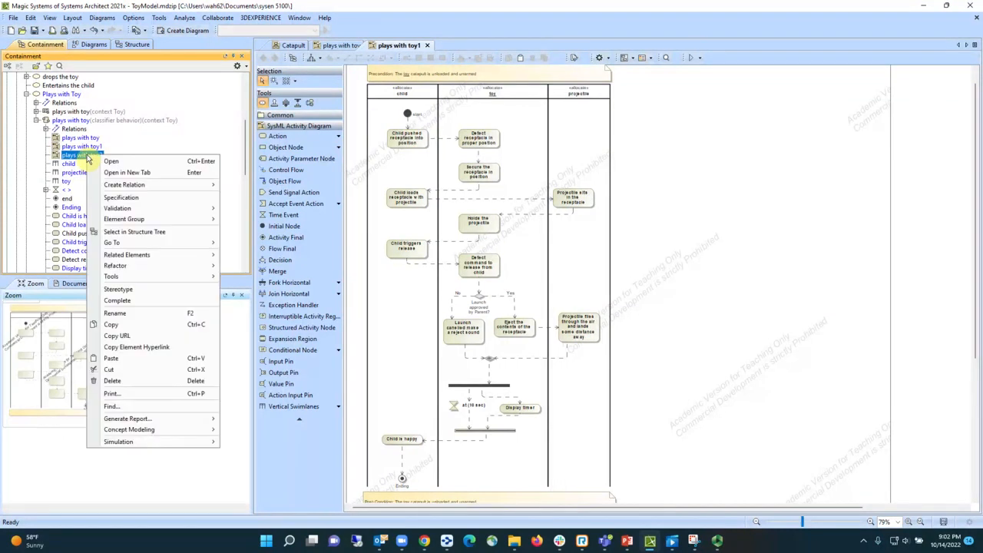
{"action": "left_click", "coordinate": [137, 379]}
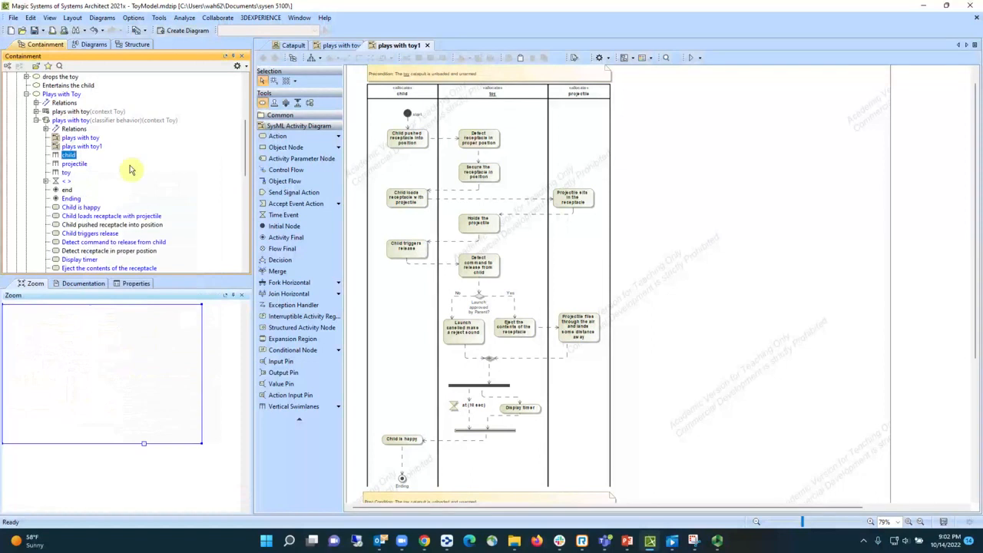
- Open the plays with toy and plays with toy1 diagrams in turn to compare them
{"action": "left_click", "coordinate": [91, 138]}
{"action": "double_click", "coordinate": [92, 139]}
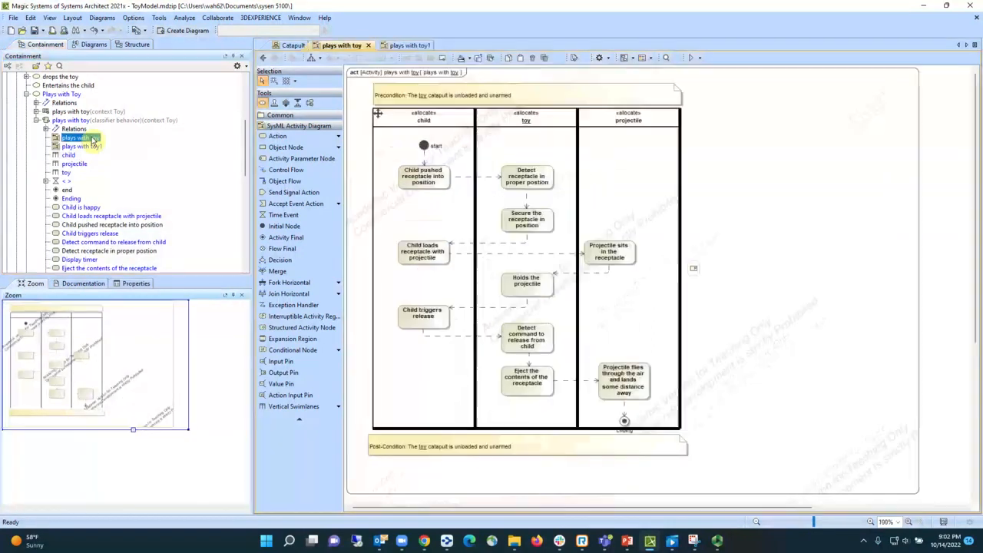
{"action": "double_click", "coordinate": [97, 147]}
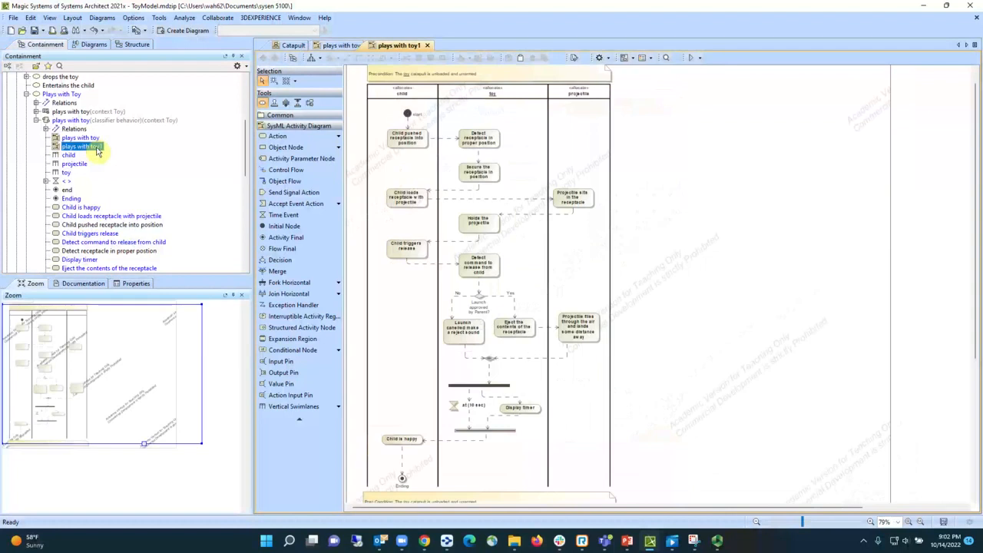
- Duplicate the plays with toy diagram inside the plays with toy classifier behavior activity and open the copy
{"action": "left_click", "coordinate": [94, 139]}
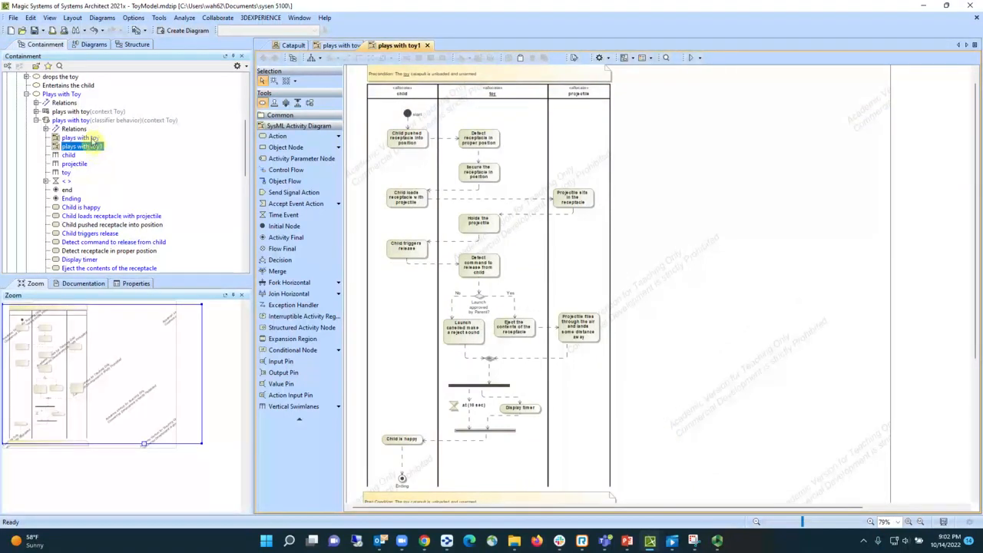
{"action": "right_click", "coordinate": [93, 139]}
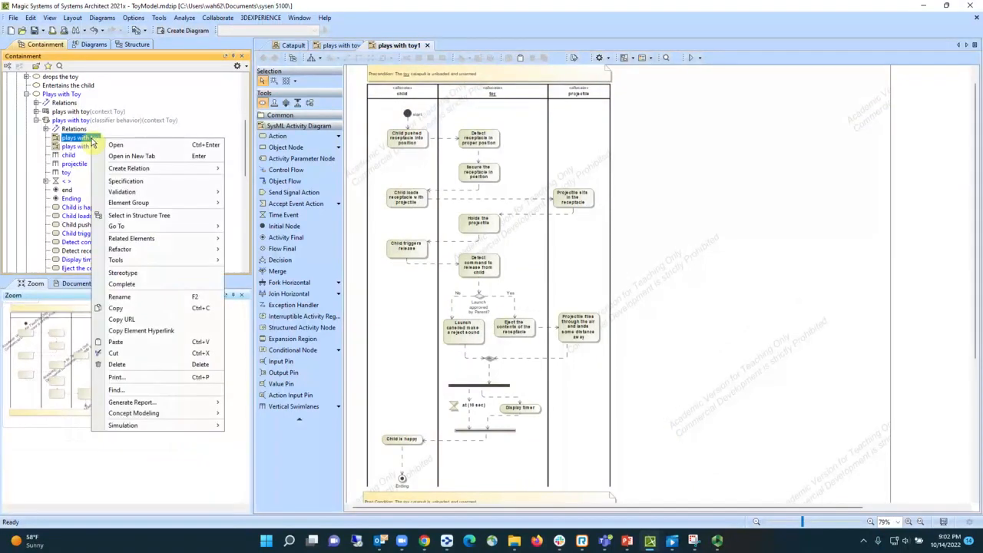
{"action": "left_click", "coordinate": [116, 308]}
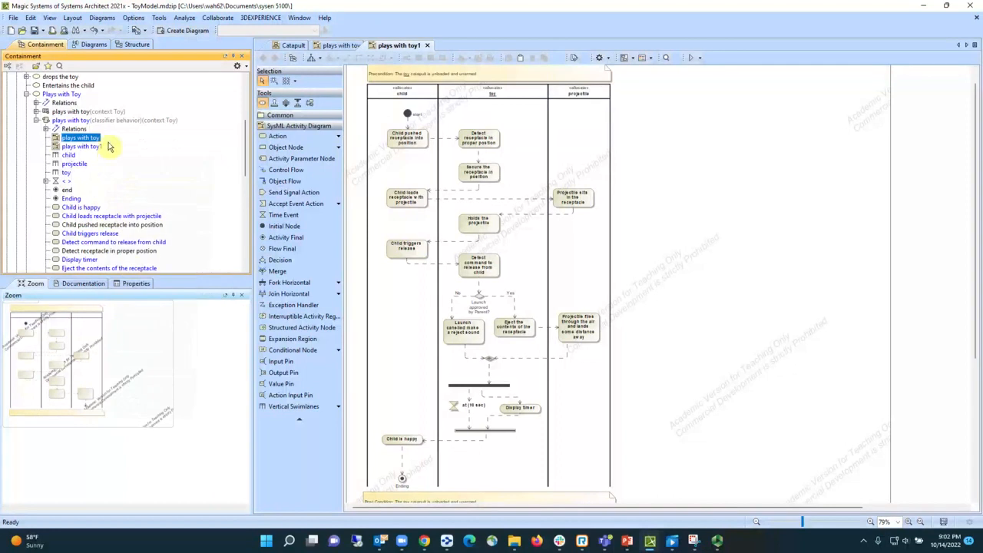
{"action": "left_click", "coordinate": [76, 121]}
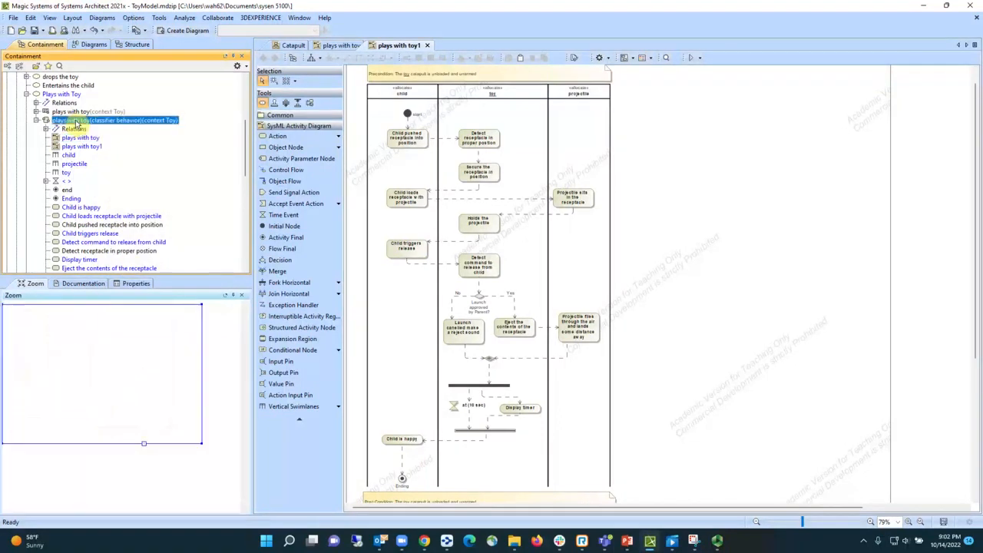
{"action": "right_click", "coordinate": [77, 121]}
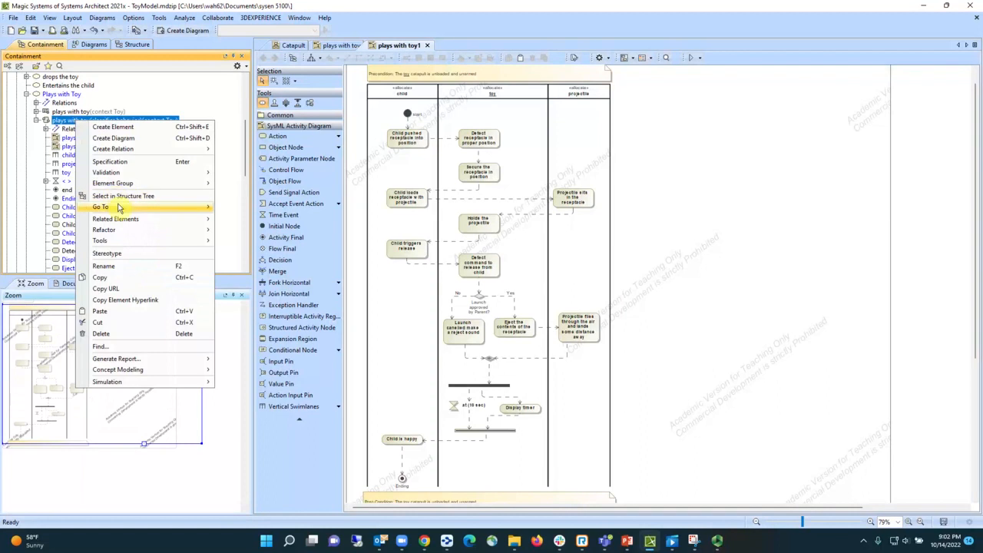
{"action": "left_click", "coordinate": [109, 313]}
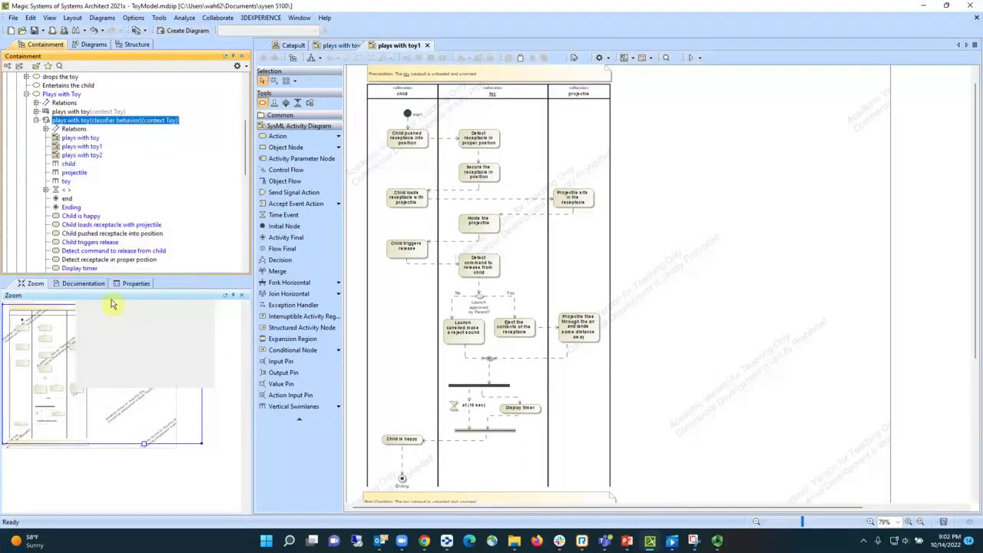
{"action": "left_click", "coordinate": [91, 155]}
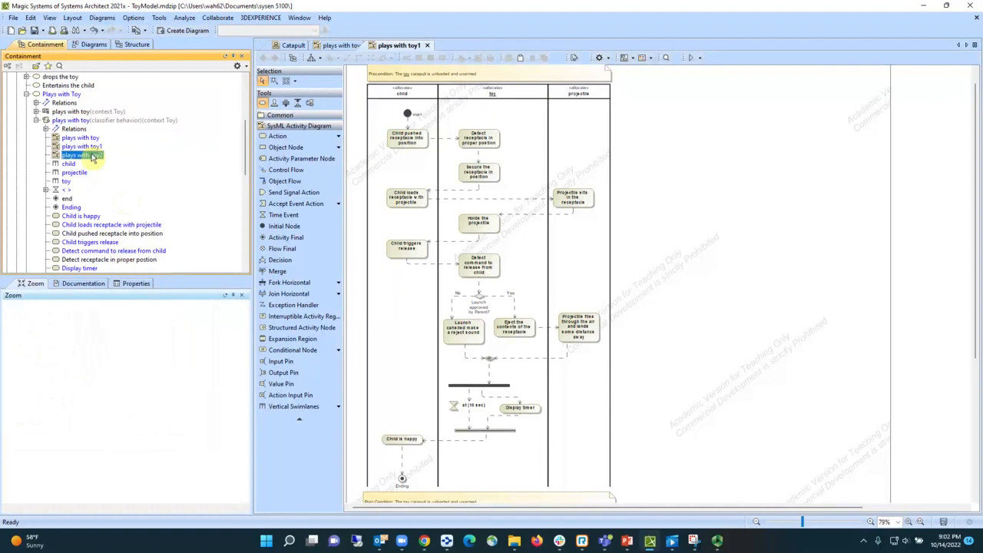
{"action": "double_click", "coordinate": [91, 155]}
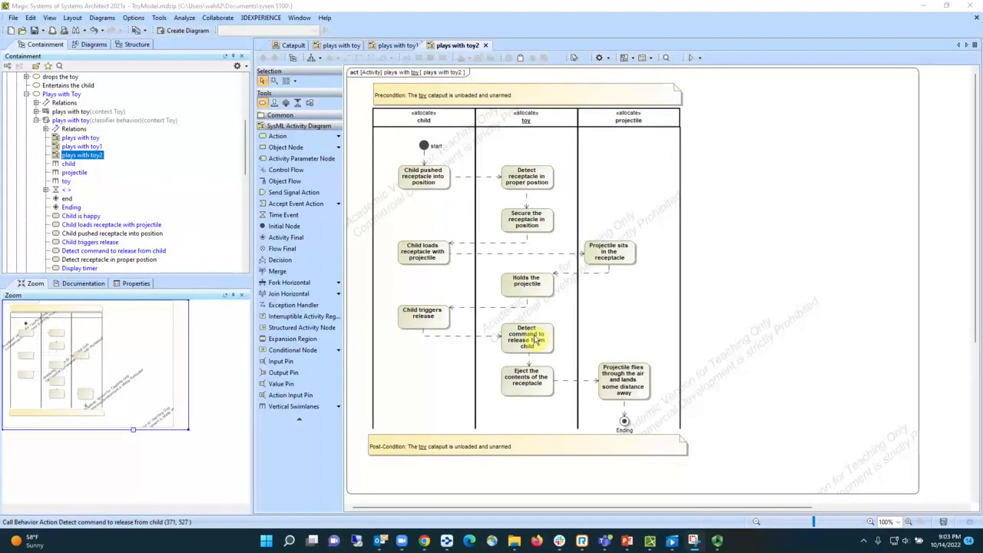
- Delete the "Eject the contents of the receptacle" action from the copied diagram and move the Post-Condition note well below the swimlanes
{"action": "left_click", "coordinate": [537, 392]}
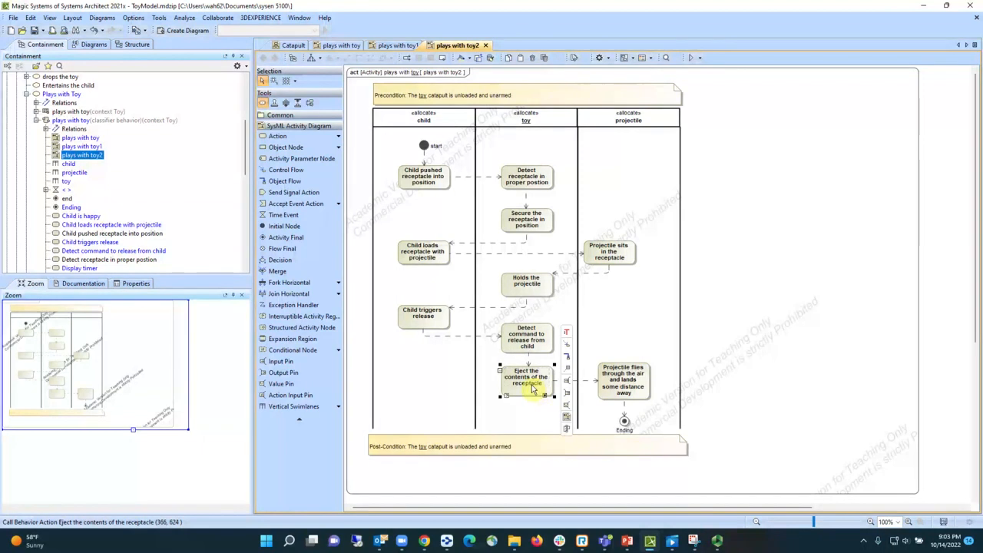
{"action": "key", "text": "Delete"}
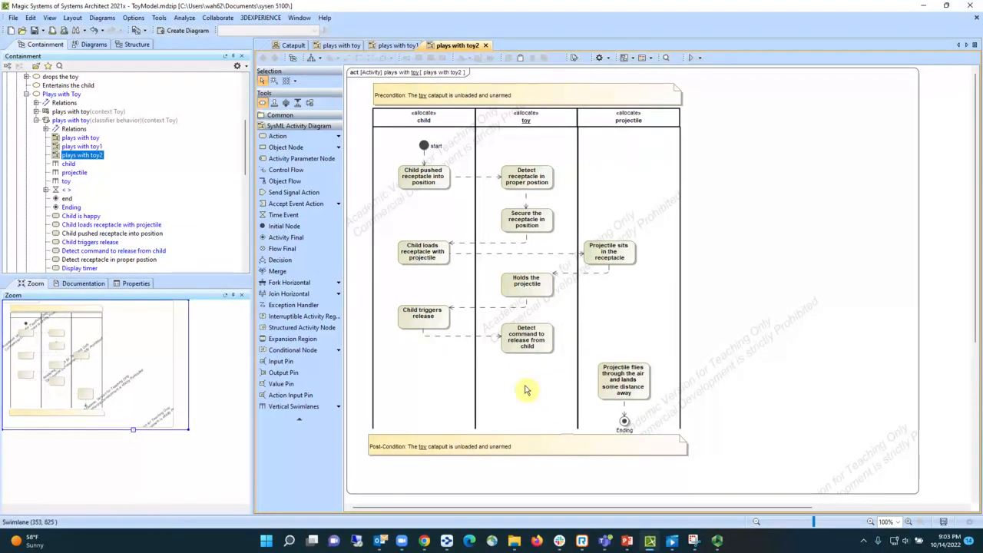
{"action": "scroll", "coordinate": [526, 390], "scroll_direction": "down", "scroll_amount": 1}
{"action": "scroll", "coordinate": [534, 380], "scroll_direction": "down", "scroll_amount": 1}
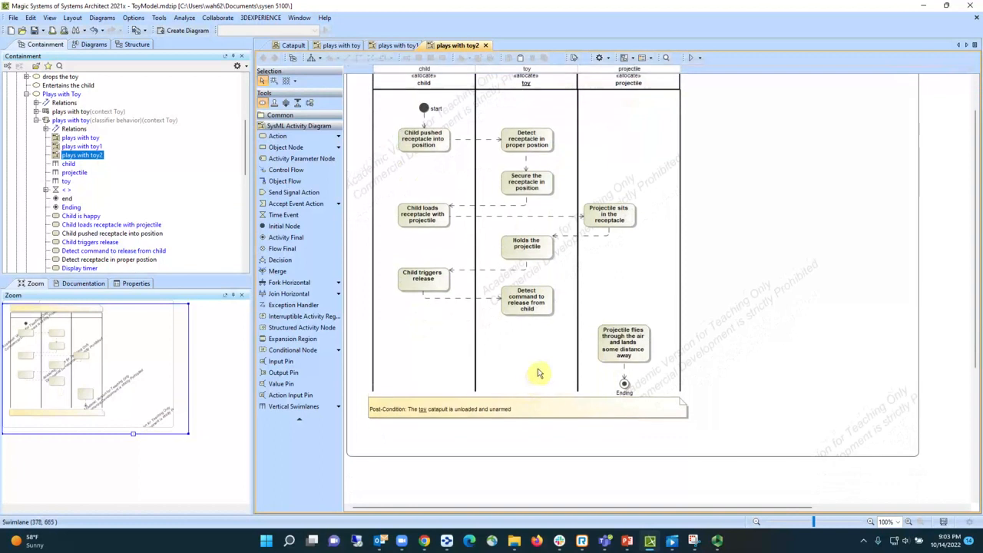
{"action": "left_click", "coordinate": [554, 419]}
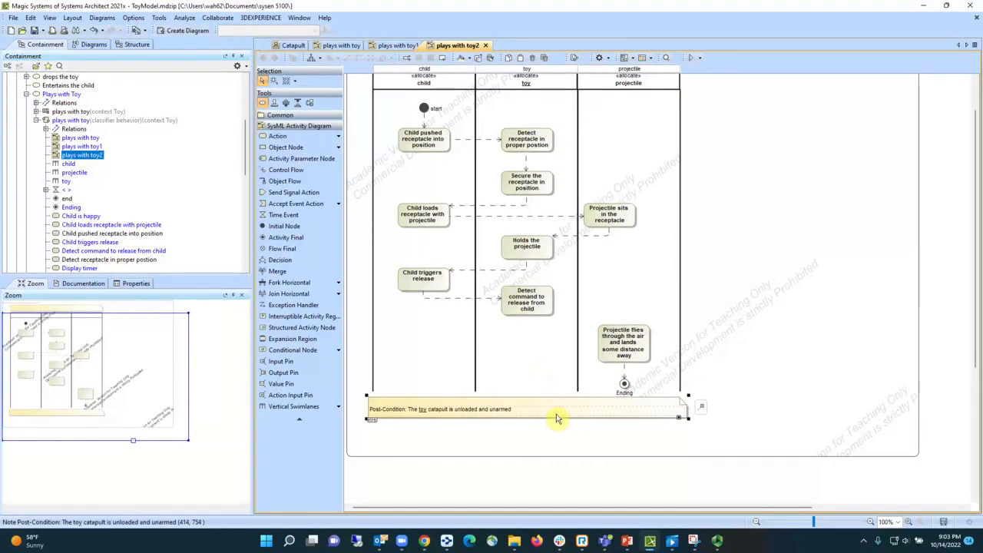
{"action": "left_click_drag", "start_coordinate": [556, 402], "coordinate": [567, 471]}
{"action": "scroll", "coordinate": [576, 452], "scroll_direction": "down", "scroll_amount": 2}
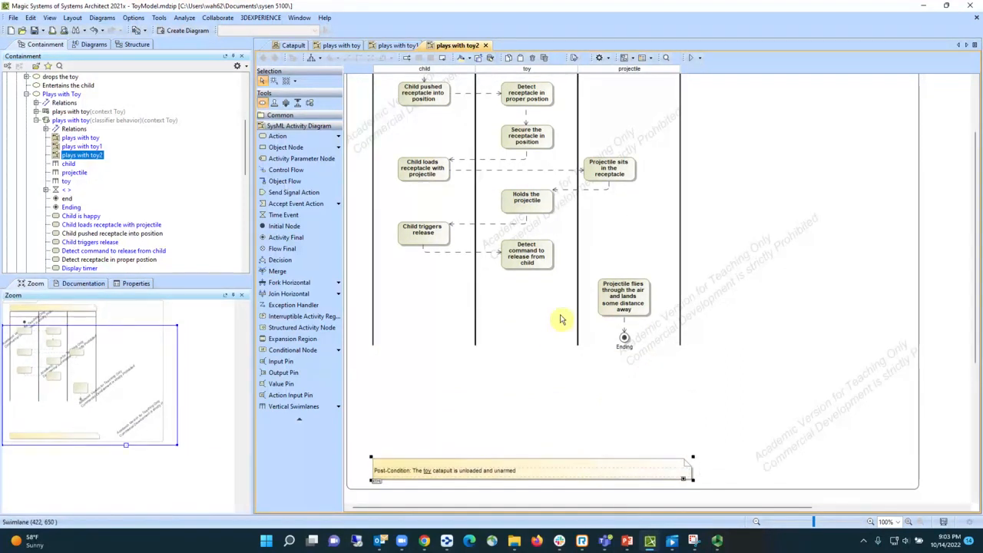
- Move the "Projectile flies through the air and lands some distance away" action slightly down and the Ending node below the swimlanes
{"action": "left_click_drag", "start_coordinate": [592, 266], "coordinate": [623, 338]}
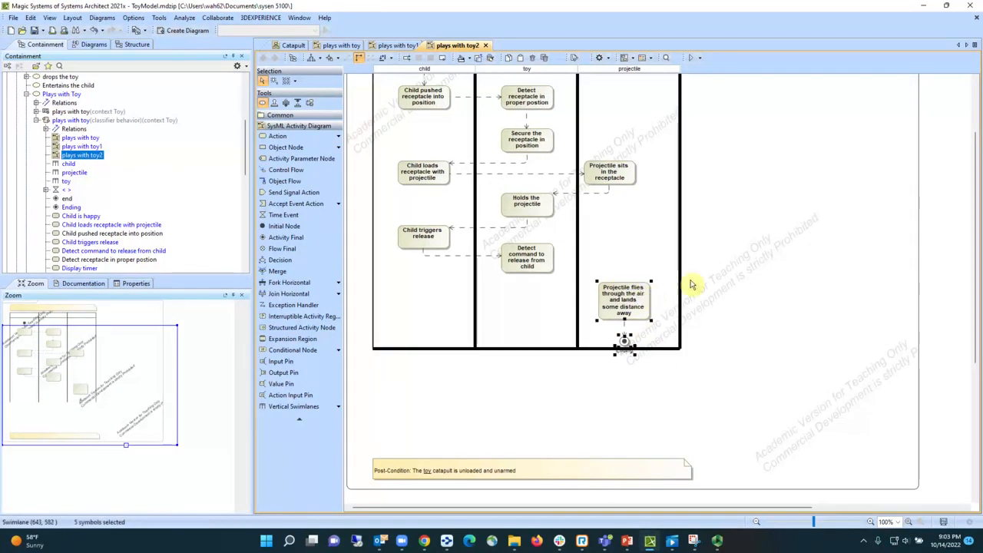
{"action": "left_click_drag", "start_coordinate": [640, 292], "coordinate": [640, 309]}
{"action": "left_click", "coordinate": [626, 343]}
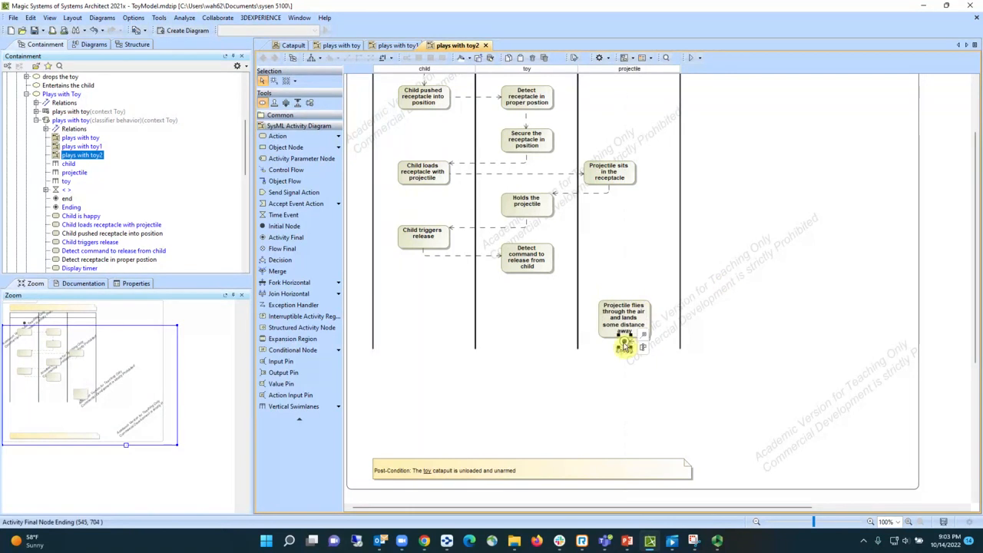
{"action": "left_click_drag", "start_coordinate": [625, 346], "coordinate": [630, 393]}
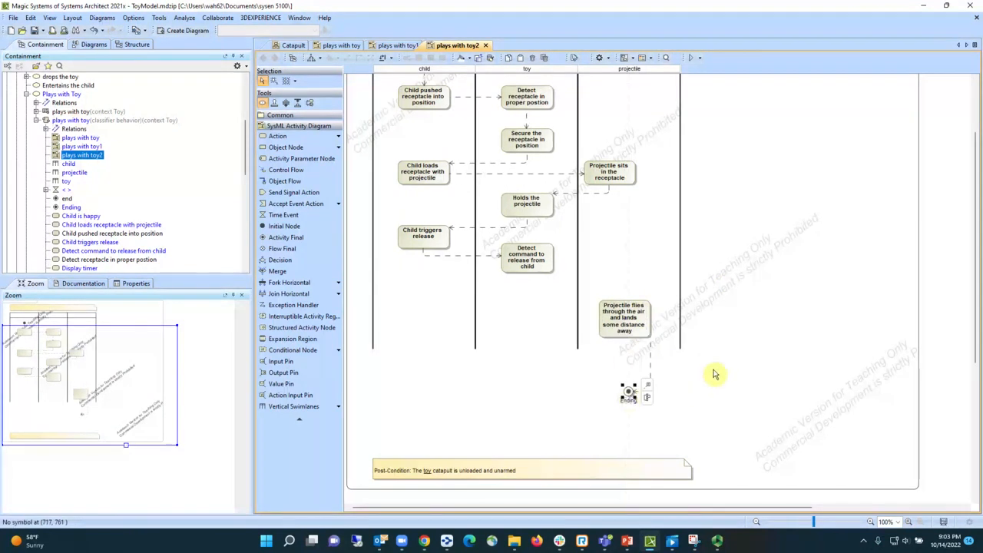
- Delete the Ending node and the "Projectile flies through the air and lands some distance away" action from the diagram
{"action": "key", "text": "Delete"}
{"action": "left_click", "coordinate": [635, 321]}
{"action": "key", "text": "Delete"}
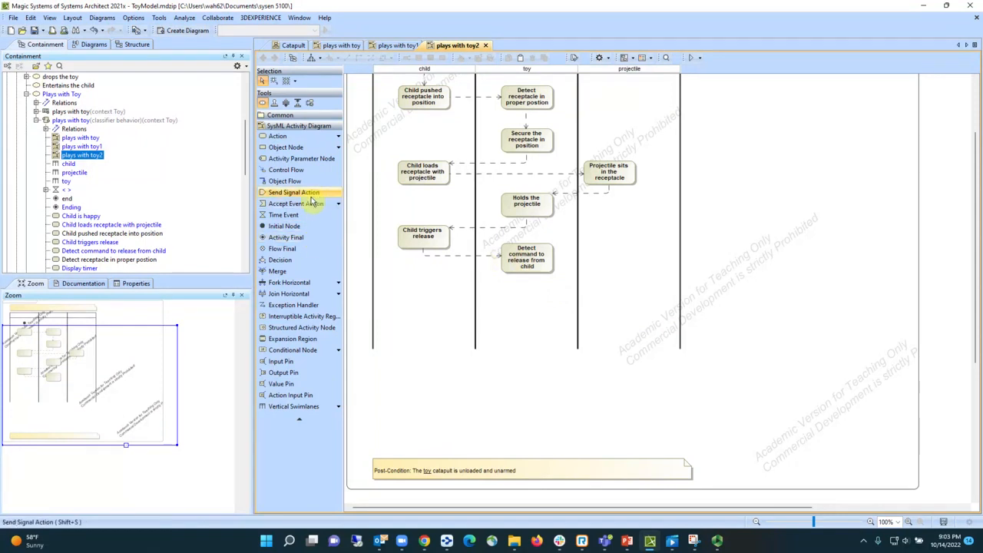
- Add a decision node below "Detect command to release from child" in the toy swimlane and connect that action to it with a control flow
{"action": "left_click", "coordinate": [296, 260]}
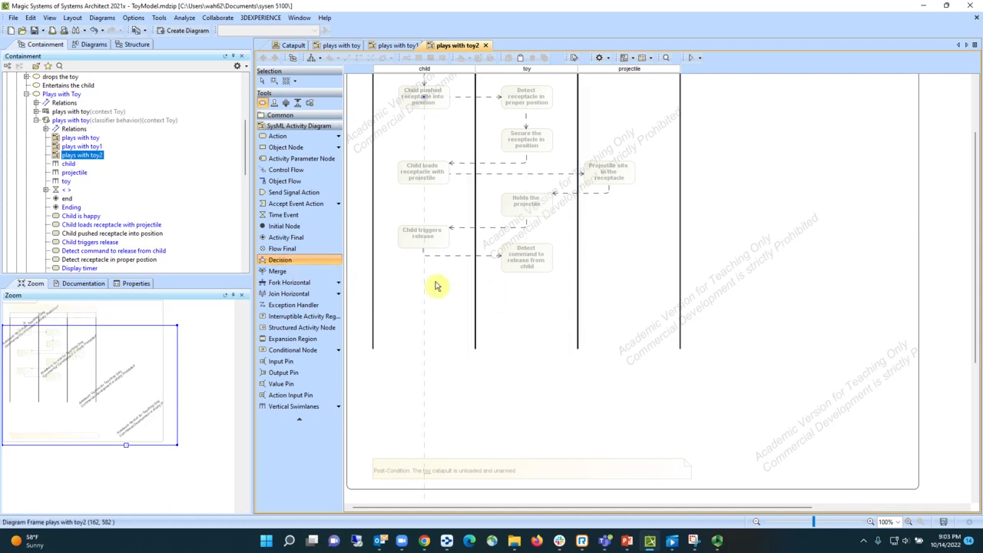
{"action": "left_click", "coordinate": [529, 298]}
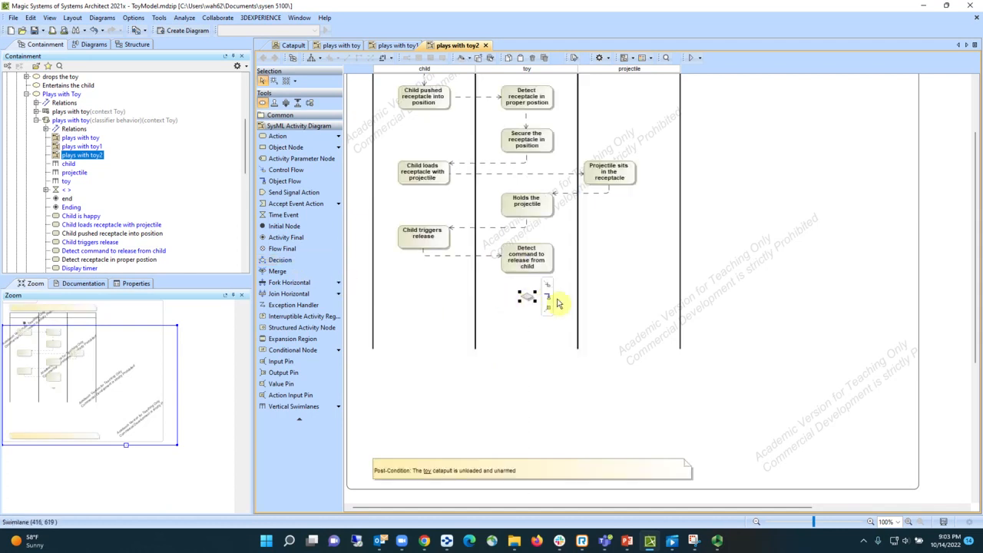
{"action": "left_click", "coordinate": [542, 266]}
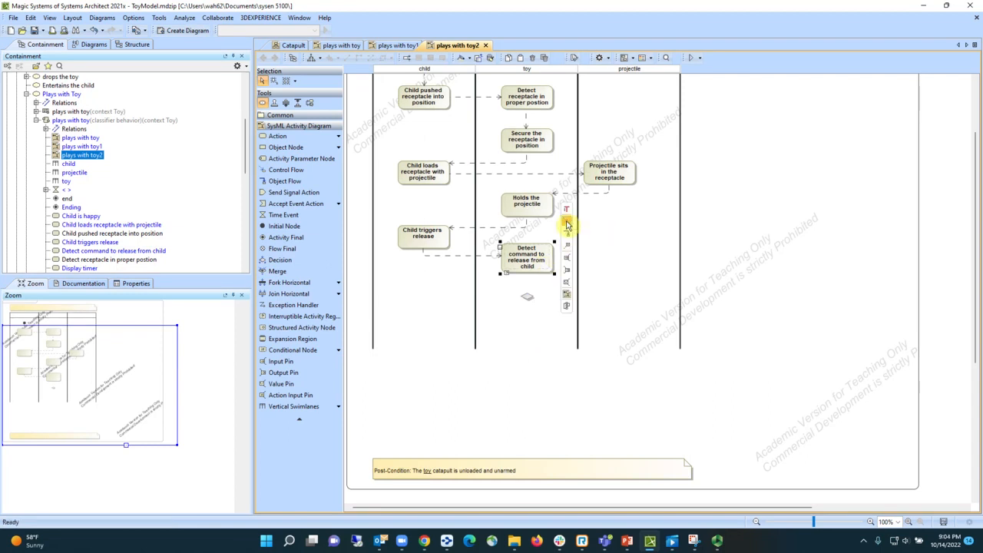
{"action": "left_click", "coordinate": [567, 223]}
{"action": "left_click", "coordinate": [527, 296]}
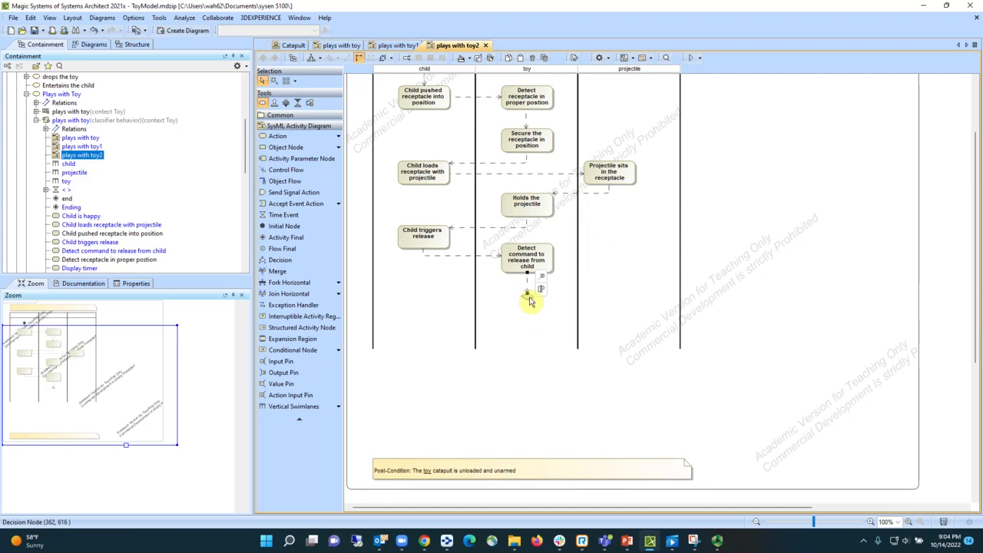
- Name the new decision node "Launched approved by Parent?"
{"action": "left_click", "coordinate": [527, 299]}
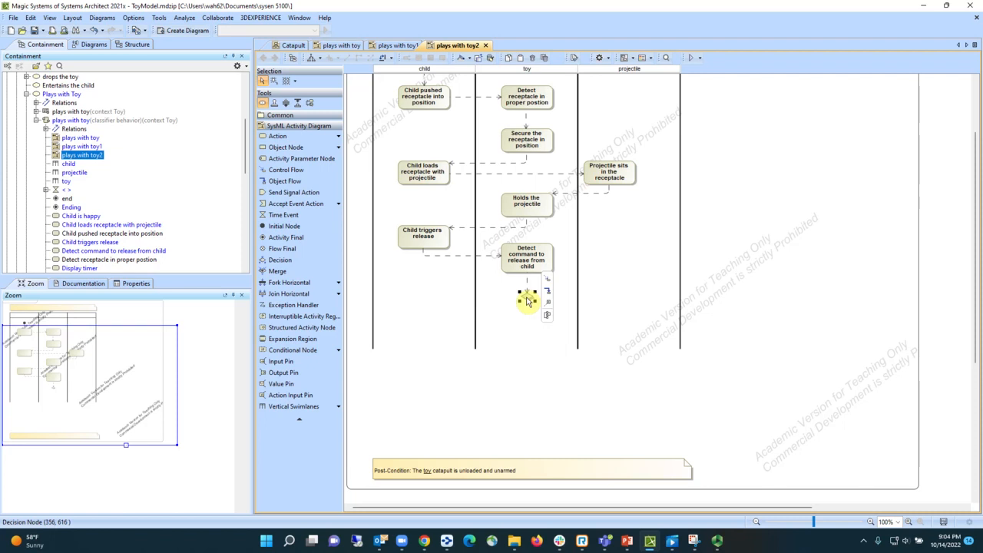
{"action": "double_click", "coordinate": [528, 301]}
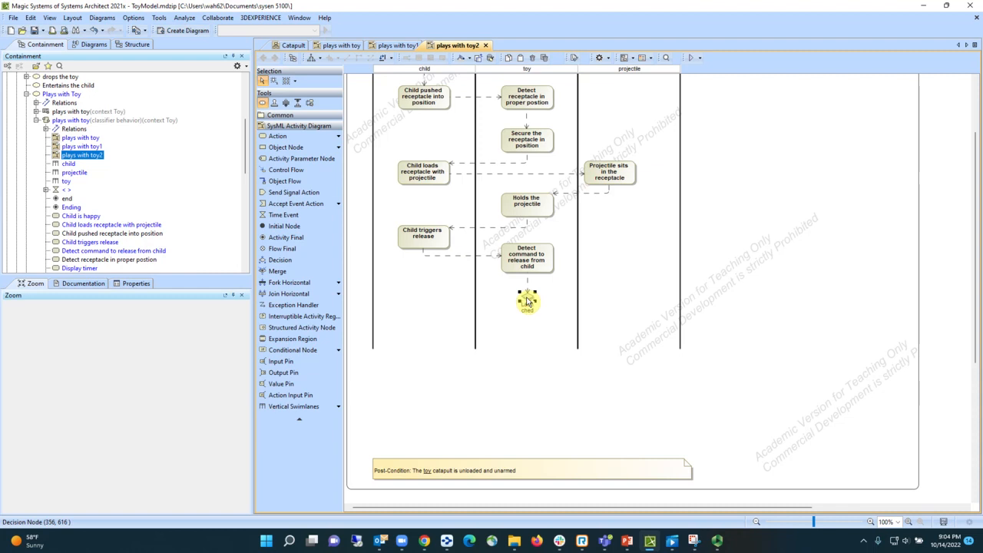
{"action": "type", "text": "approved by Parent?"}
{"action": "left_click", "coordinate": [554, 321]}
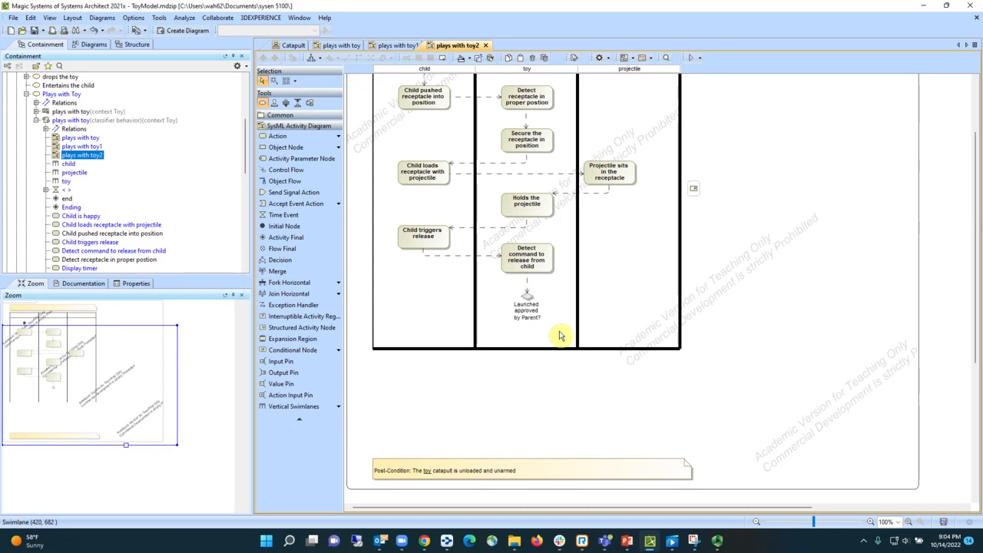
- Add a "Launch cancelled and make a failure sound" action below the decision's left side, fed by a control flow labelled No
{"action": "left_click", "coordinate": [527, 297]}
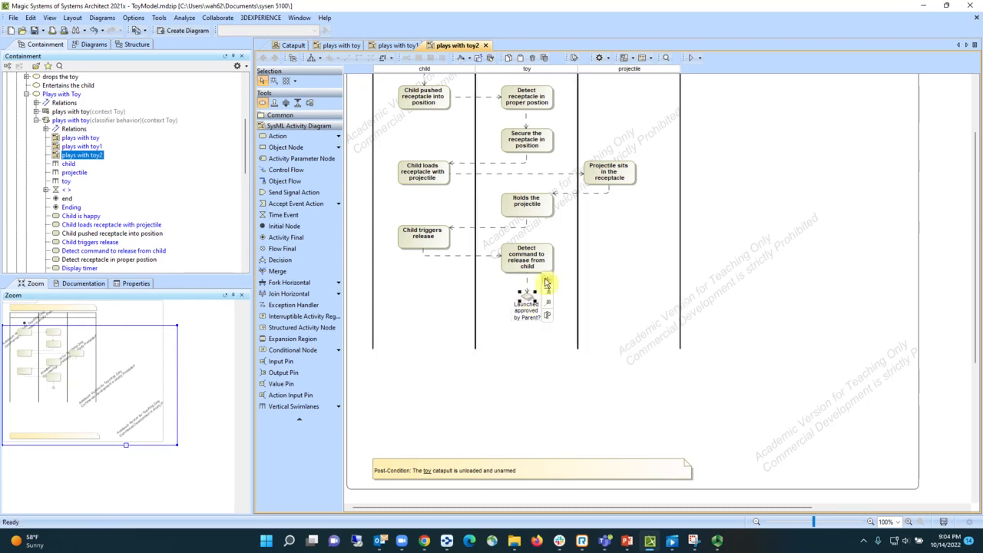
{"action": "left_click", "coordinate": [547, 280]}
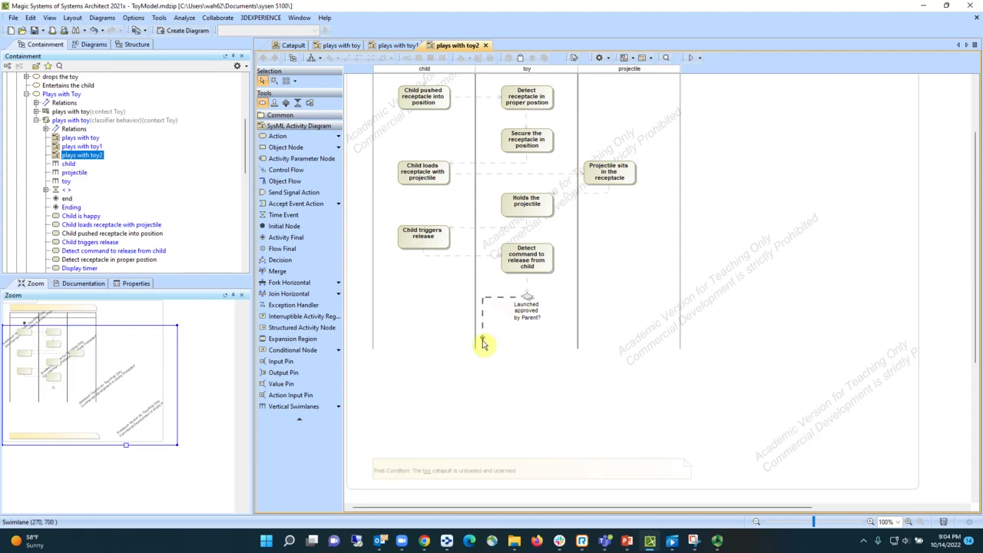
{"action": "left_click", "coordinate": [483, 344]}
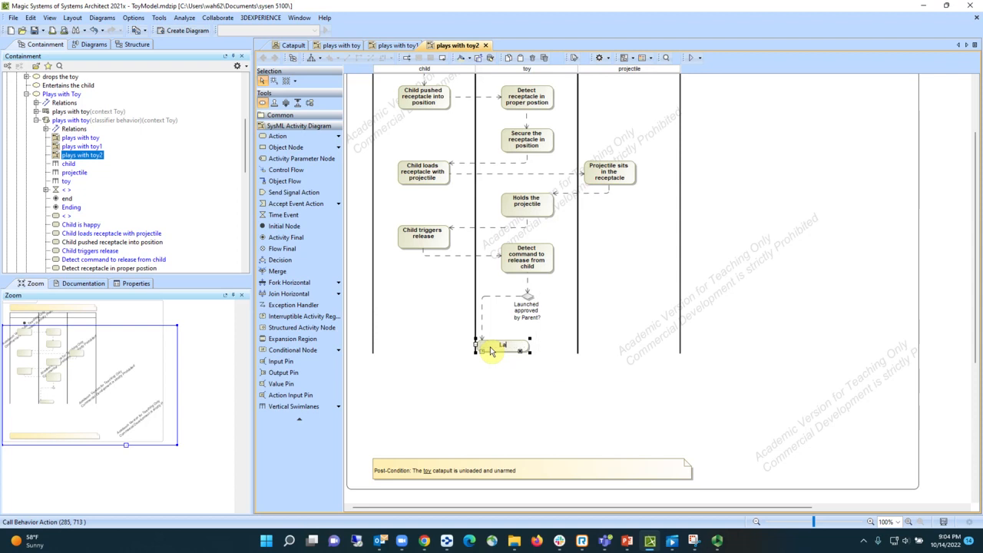
{"action": "type", "text": "Launch cancel"}
{"action": "type", "text": "led"}
{"action": "type", "text": " and un"}
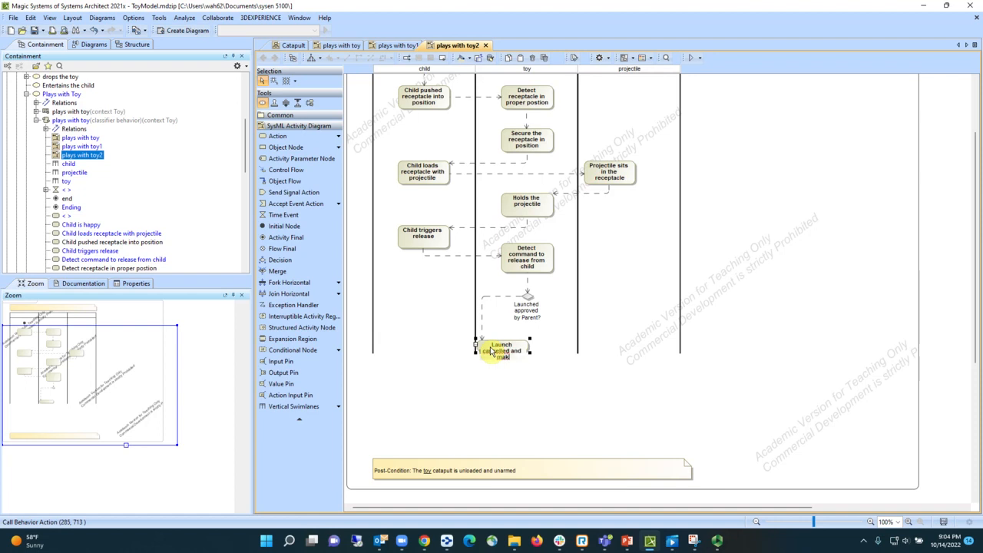
{"action": "type", "text": "ake a failure sound"}
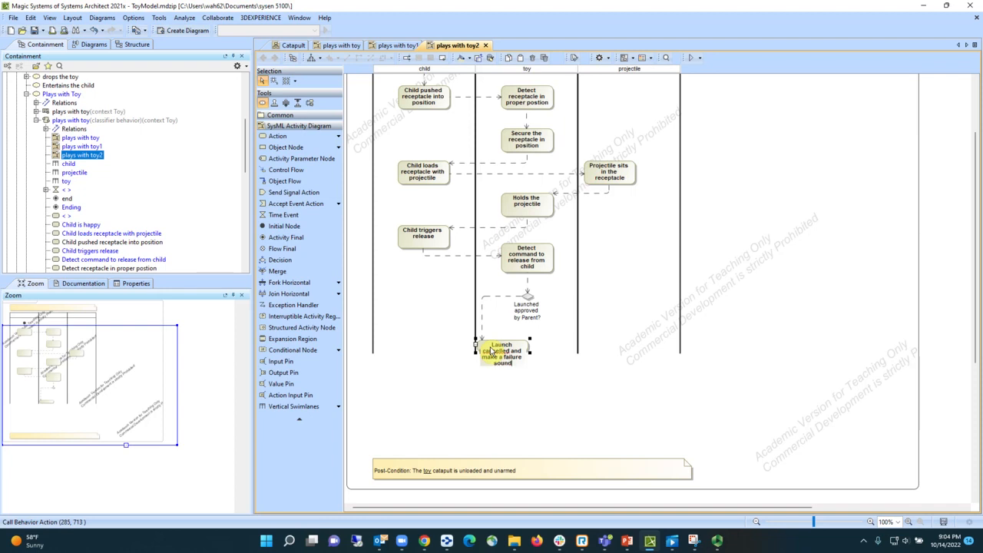
{"action": "key", "text": "Return"}
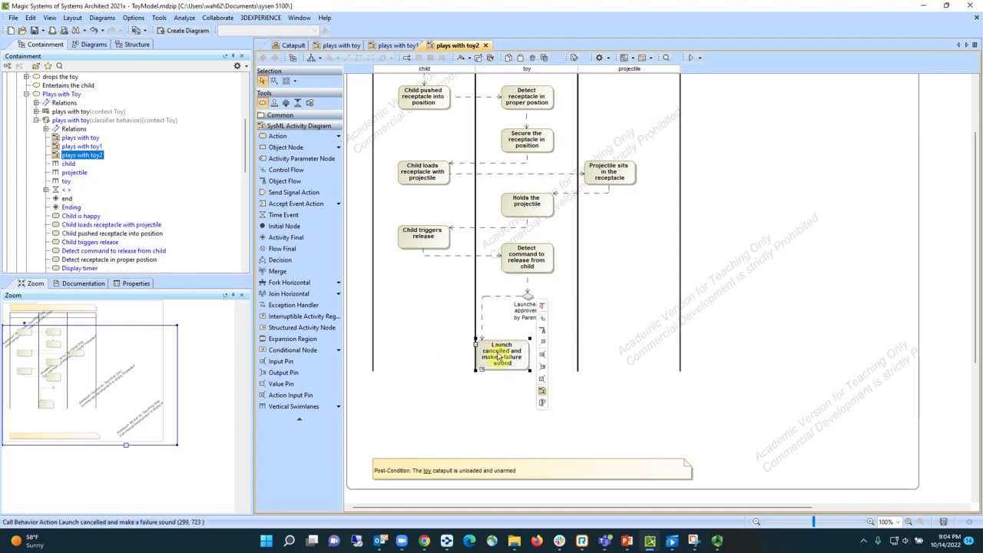
{"action": "left_click", "coordinate": [492, 301]}
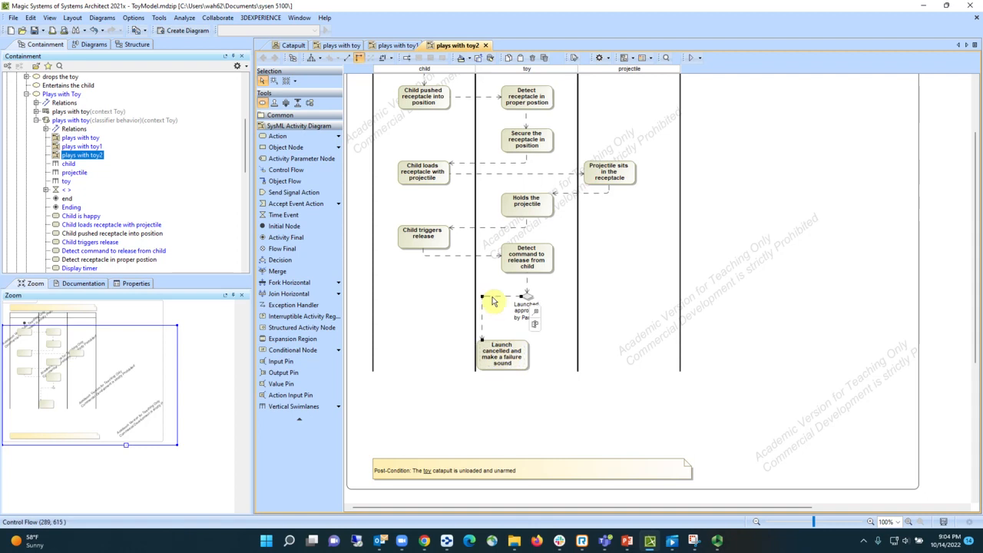
{"action": "type", "text": "No"}
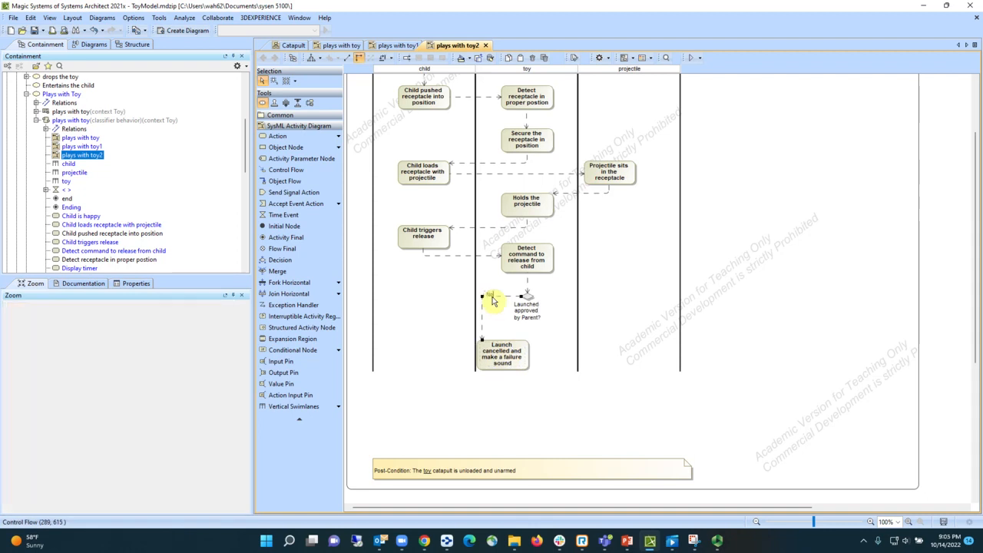
- Add an "Eject the contents of the receptacle" action fed from the decision, beside the launch cancelled action
{"action": "left_click", "coordinate": [532, 301]}
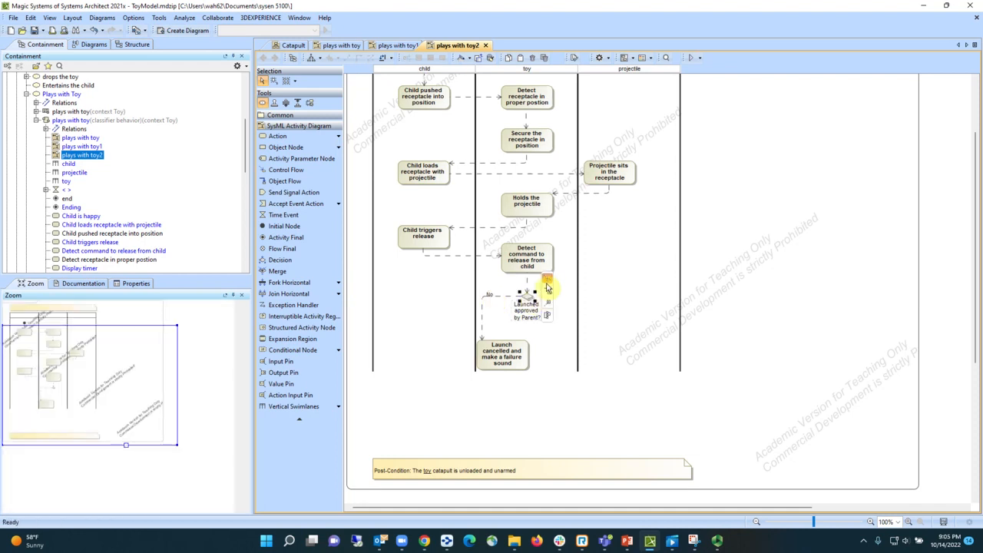
{"action": "left_click", "coordinate": [547, 279]}
{"action": "left_click", "coordinate": [559, 351]}
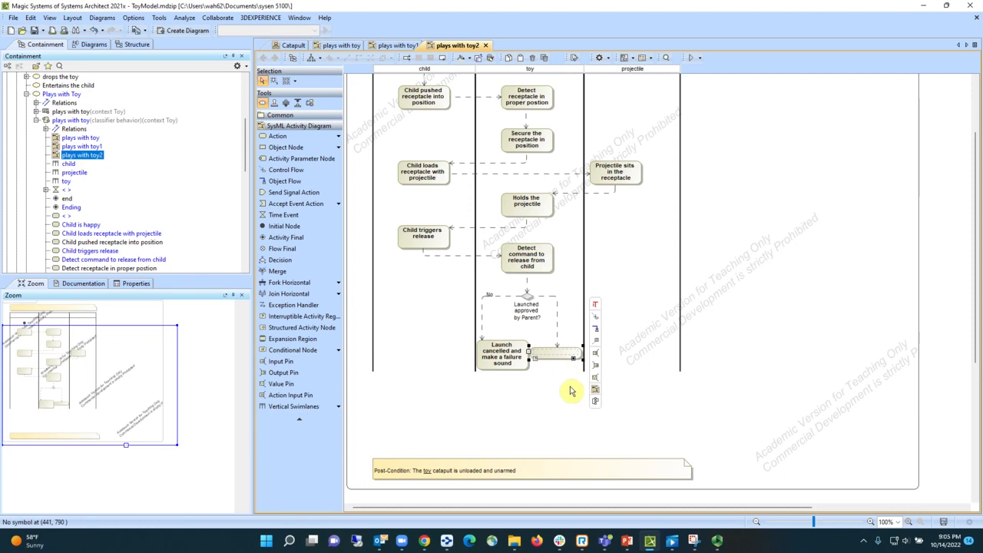
{"action": "type", "text": "E"}
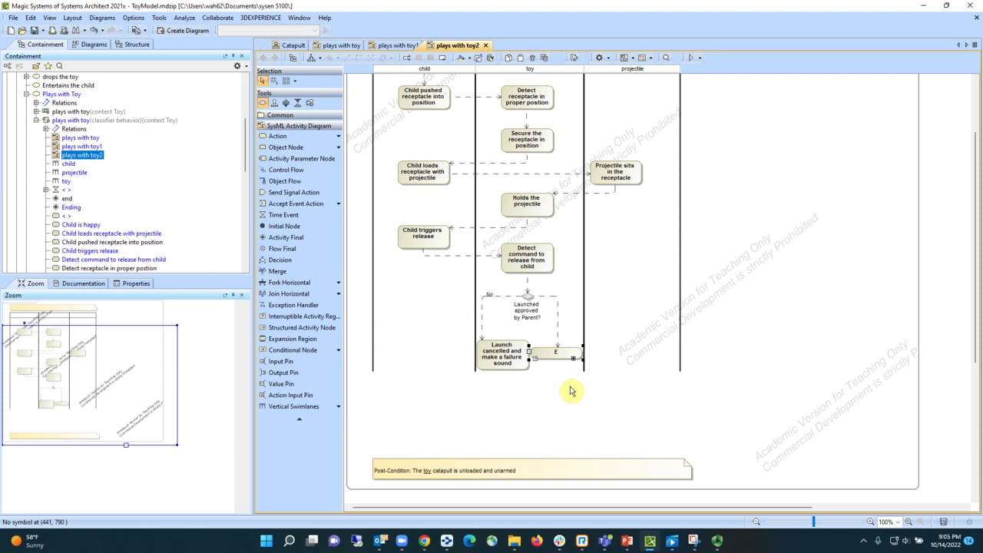
{"action": "type", "text": "ject the contenst of the receptacle"}
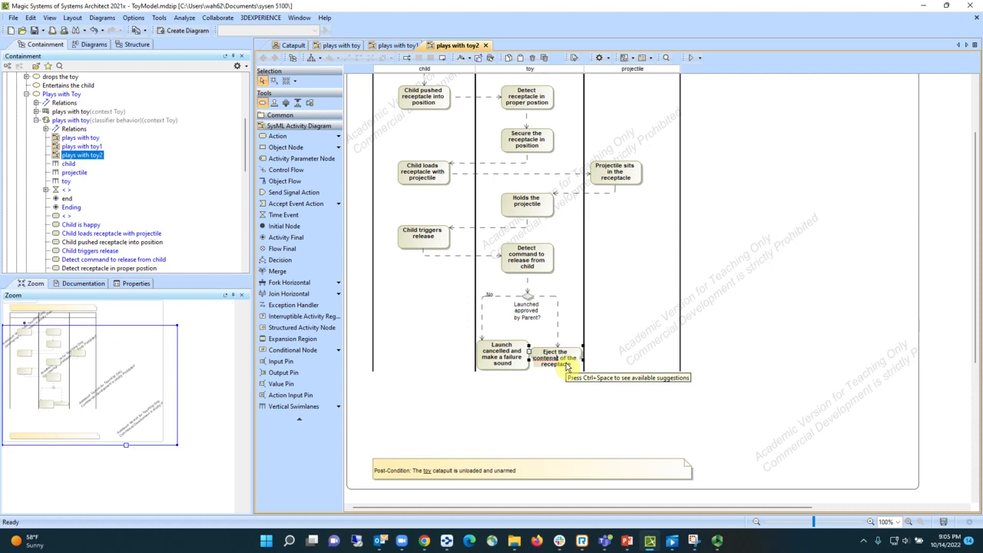
{"action": "key", "text": "BackSpace"}
{"action": "key", "text": "Return"}
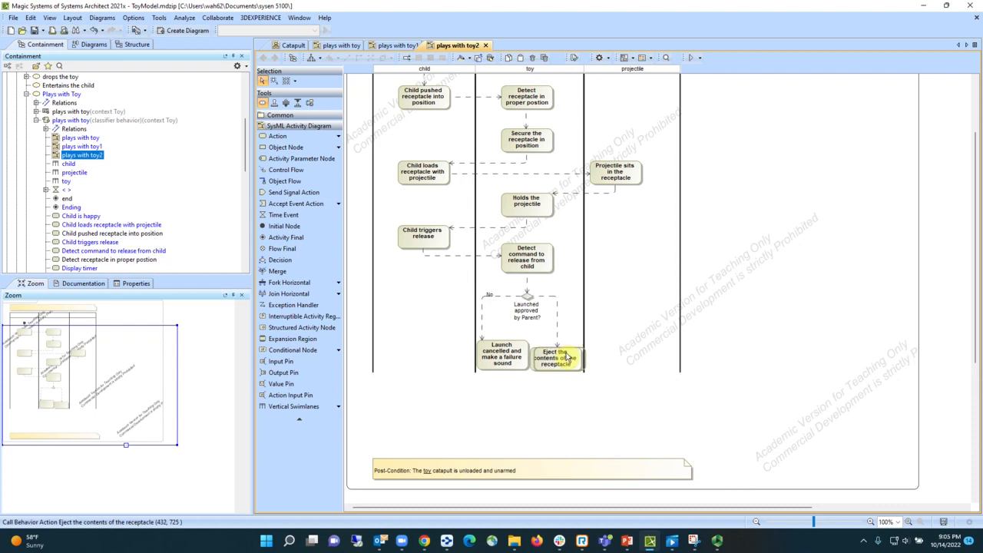
- Shift the eject action slightly right, away from the launch cancelled action, and label its incoming control flow Yes
{"action": "left_click_drag", "start_coordinate": [566, 357], "coordinate": [578, 354]}
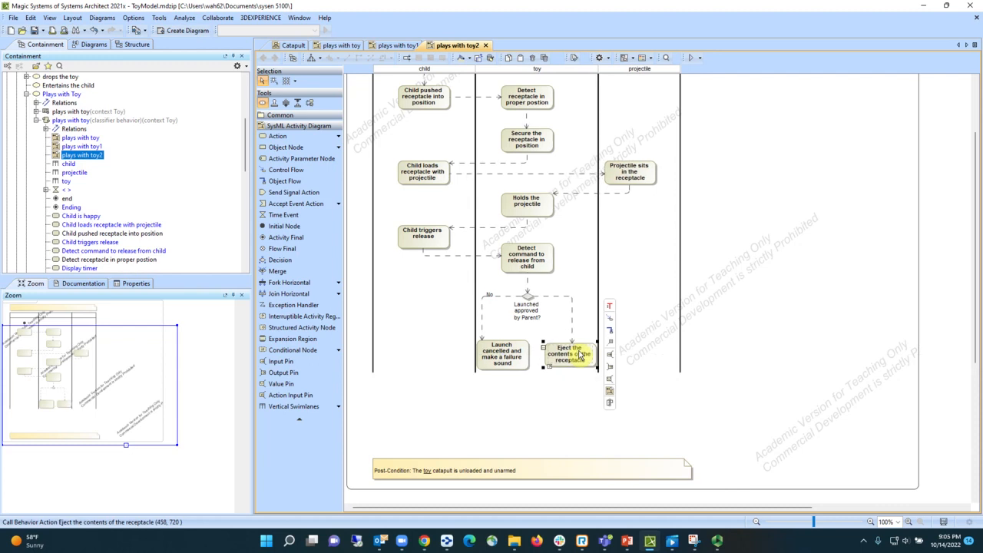
{"action": "left_click", "coordinate": [572, 308]}
{"action": "type", "text": "Yes"}
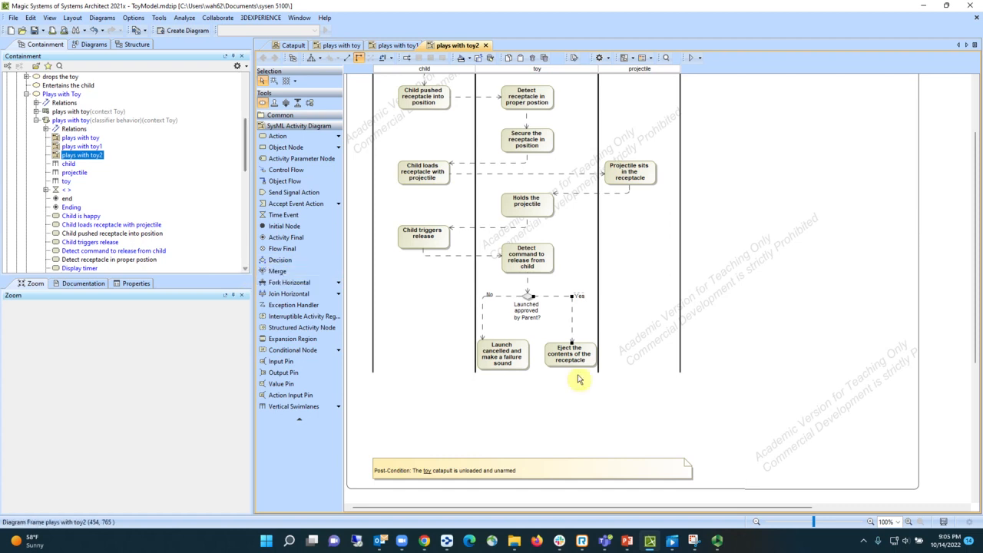
{"action": "left_click", "coordinate": [514, 367]}
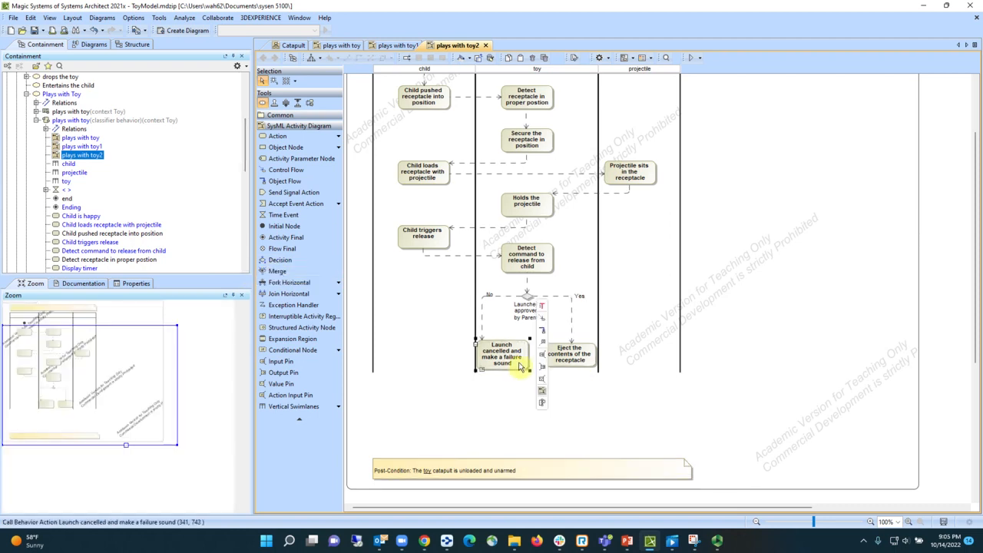
{"action": "left_click", "coordinate": [543, 324]}
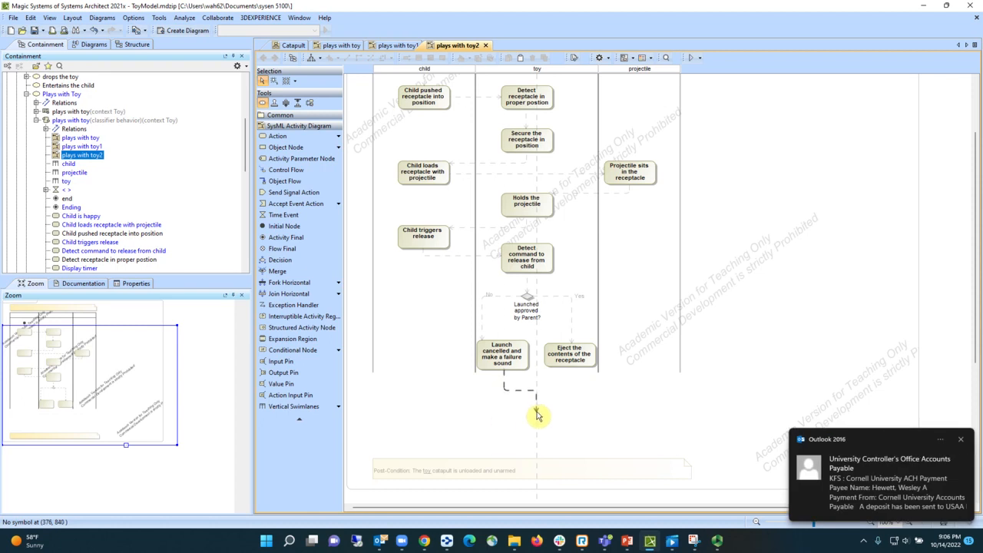
{"action": "left_click", "coordinate": [960, 441]}
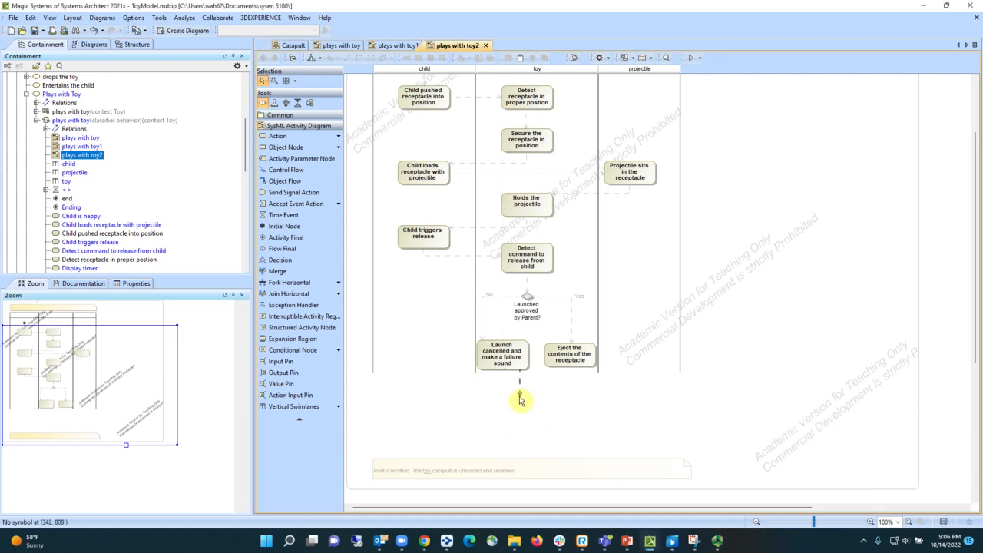
{"action": "key", "text": "Escape"}
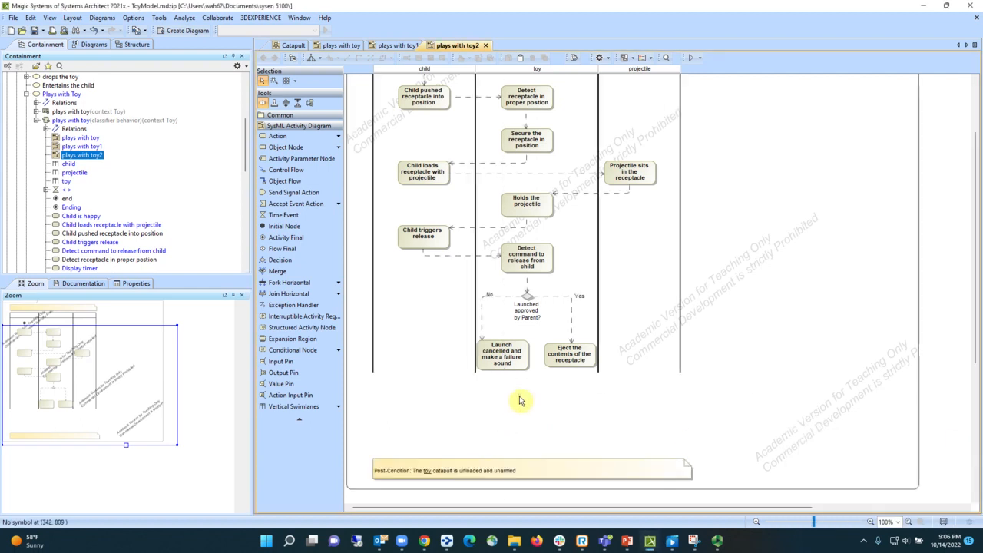
- Add a merge node fed by a control flow from the launch cancelled action and place it centred below the two branch actions
{"action": "left_click", "coordinate": [507, 369]}
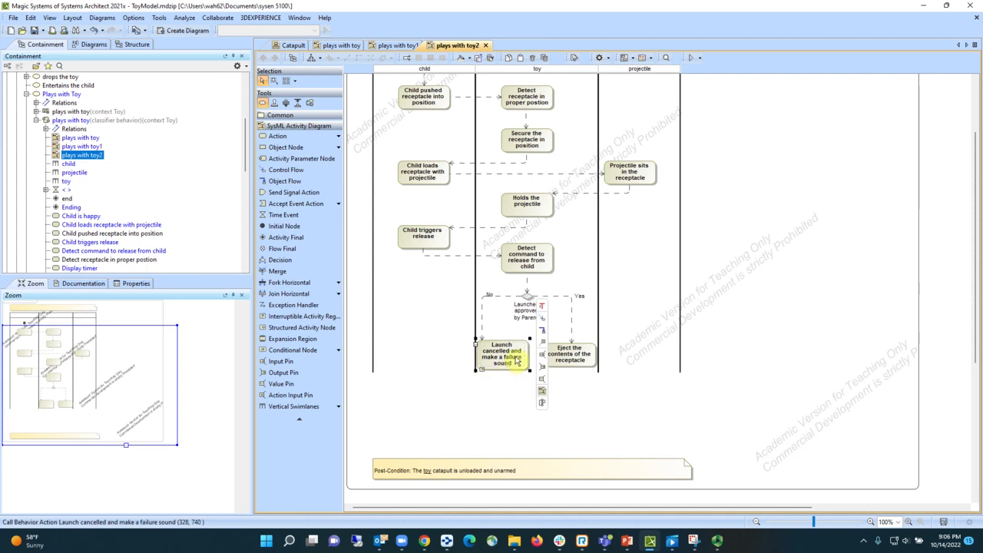
{"action": "left_click", "coordinate": [541, 317]}
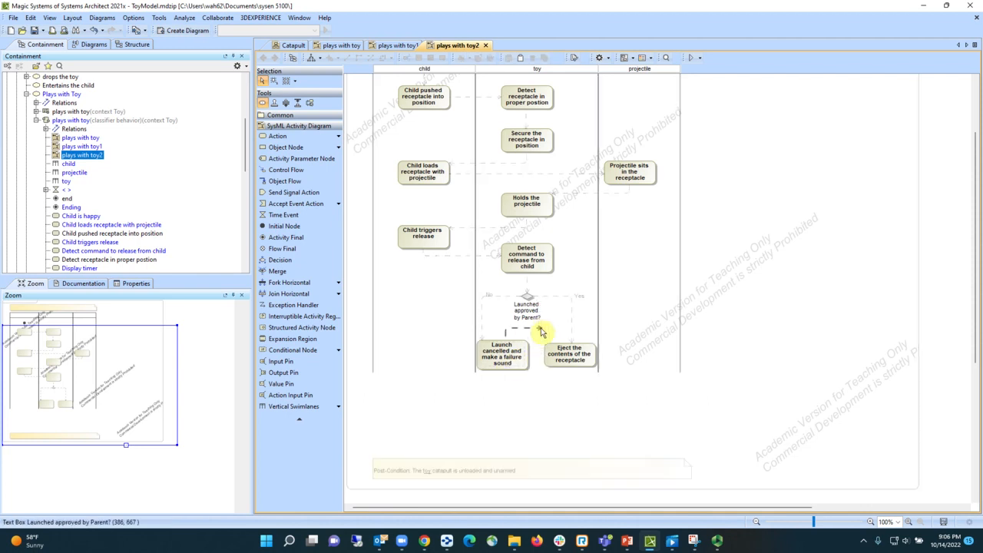
{"action": "left_click", "coordinate": [519, 398]}
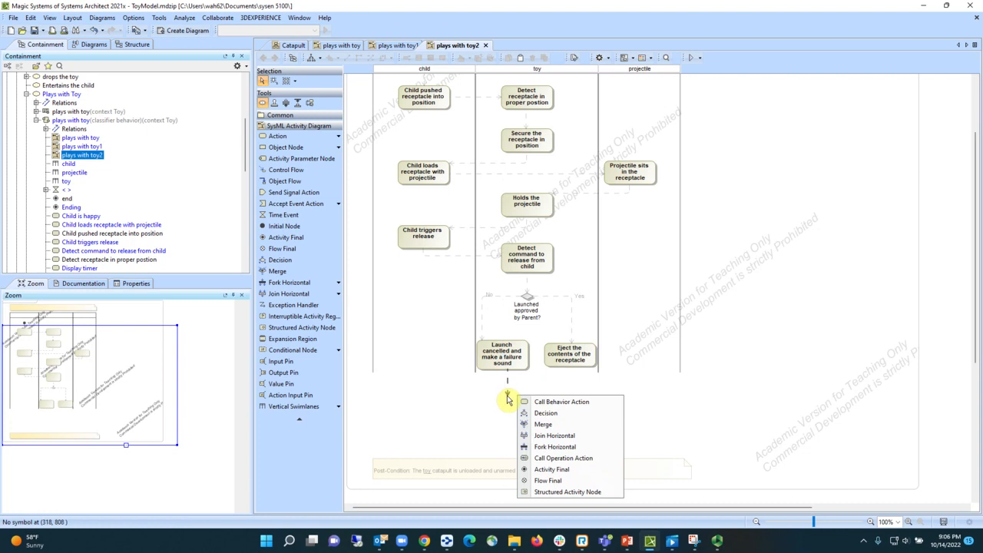
{"action": "left_click", "coordinate": [549, 424]}
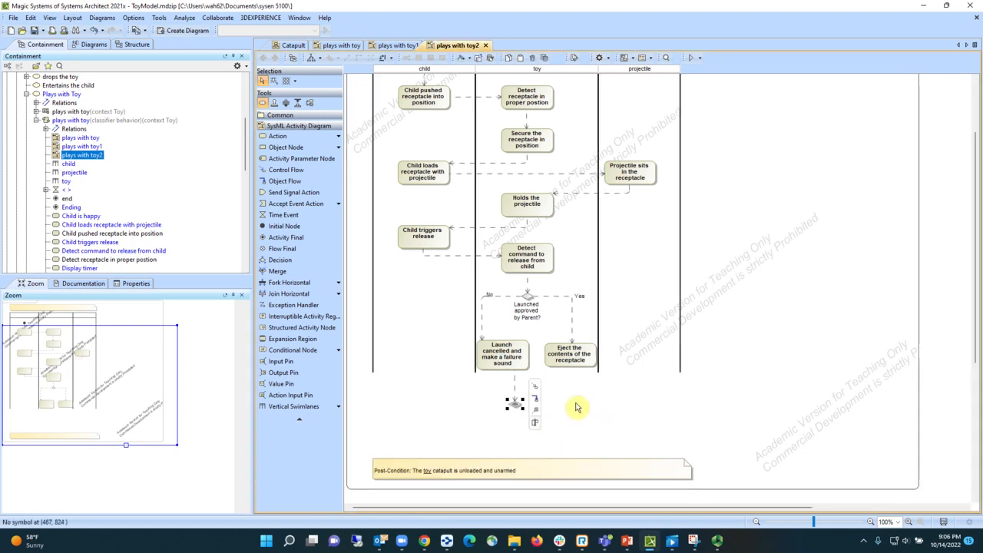
{"action": "left_click_drag", "start_coordinate": [518, 409], "coordinate": [536, 409]}
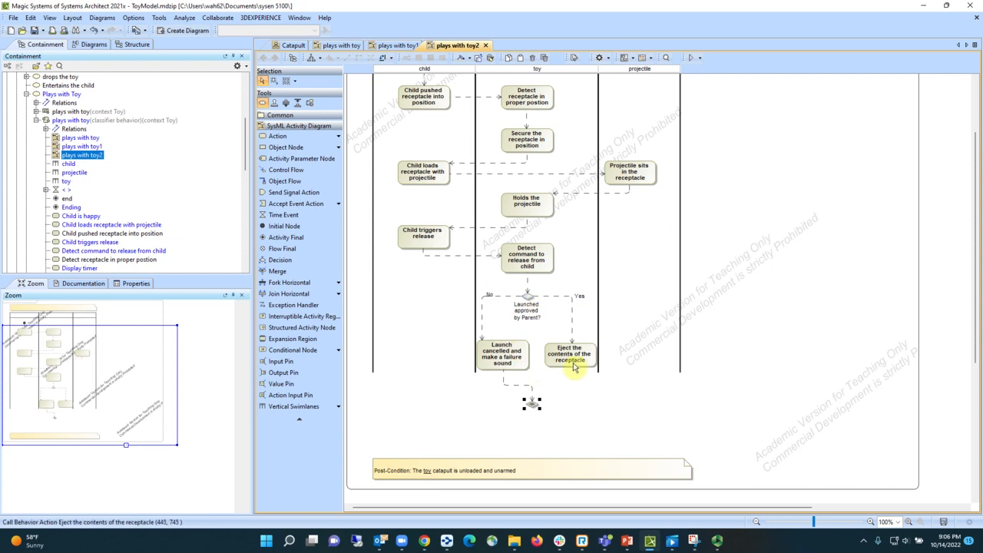
- Place the existing "Projectile flies through the air and lands some distance away" action in the projectile swimlane, fed by a control flow from the eject action
{"action": "mouse_move", "coordinate": [530, 402]}
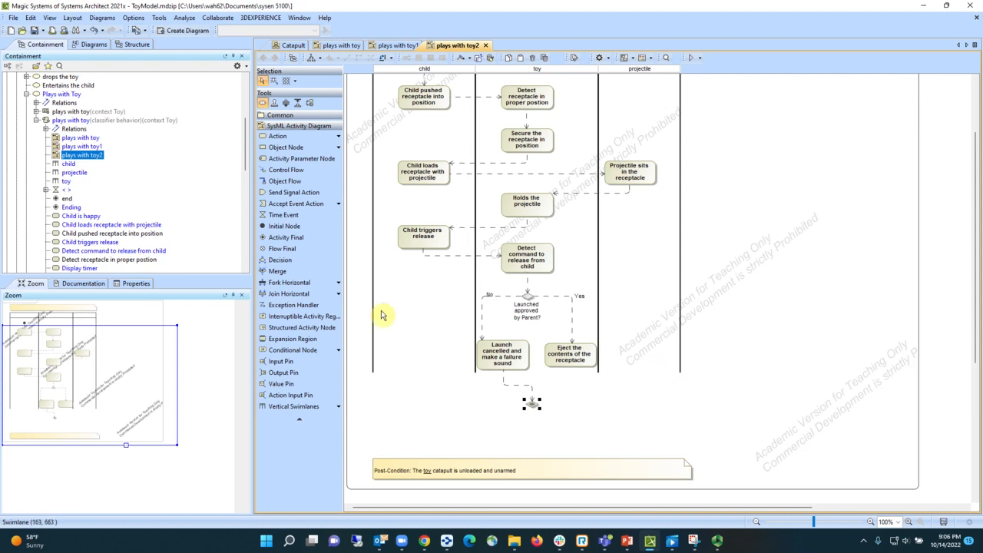
{"action": "scroll", "coordinate": [100, 234], "scroll_direction": "down", "scroll_amount": 3}
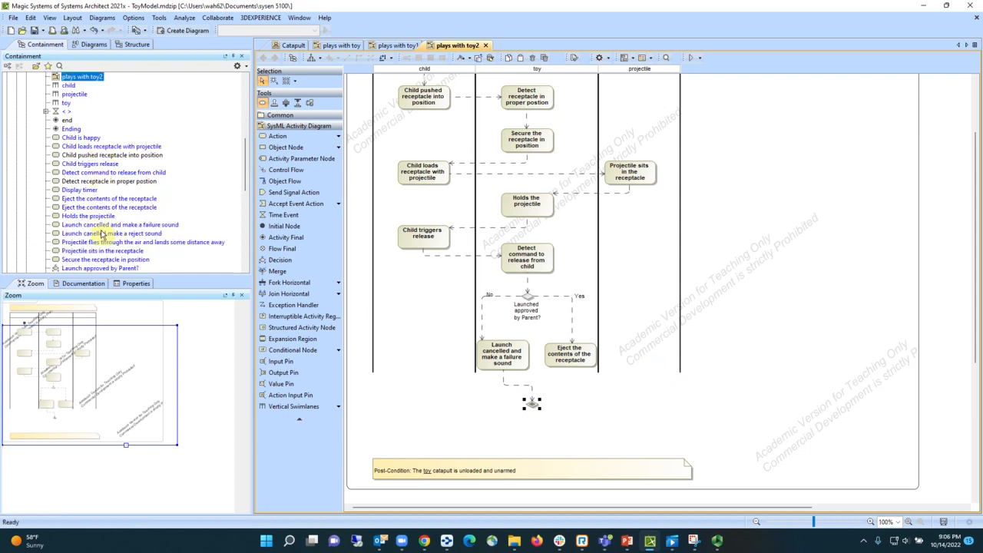
{"action": "left_click", "coordinate": [119, 243]}
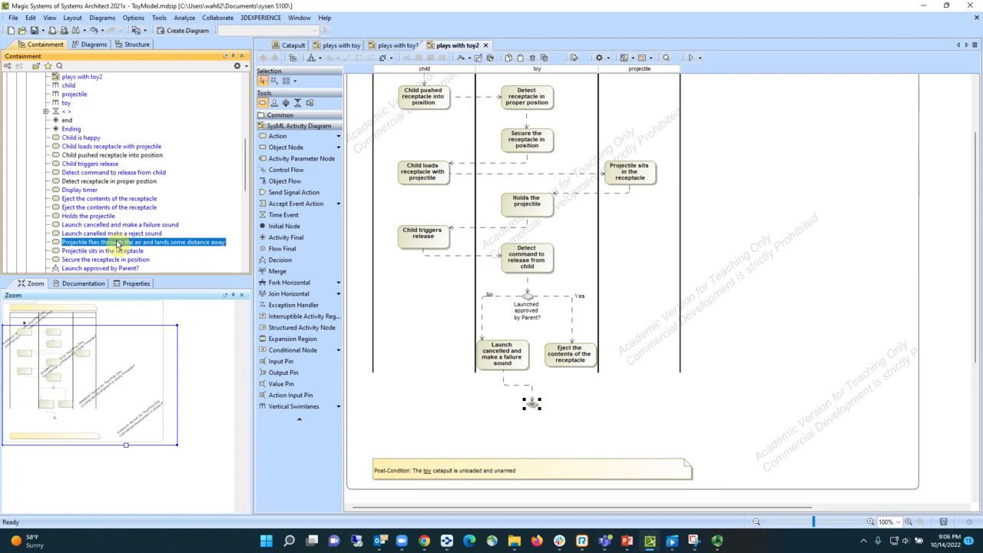
{"action": "left_click_drag", "start_coordinate": [117, 248], "coordinate": [655, 356]}
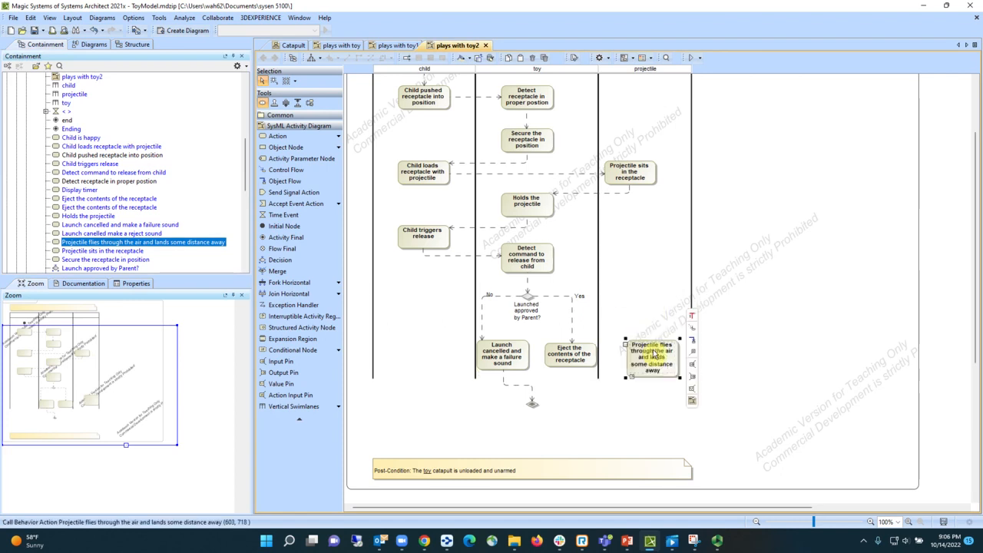
{"action": "left_click", "coordinate": [592, 362]}
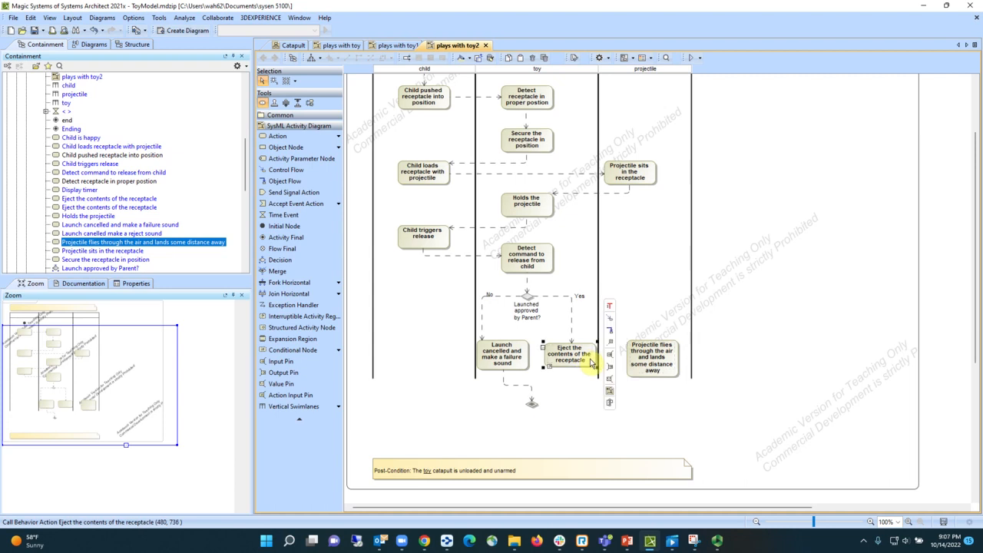
{"action": "left_click_drag", "start_coordinate": [609, 306], "coordinate": [635, 363]}
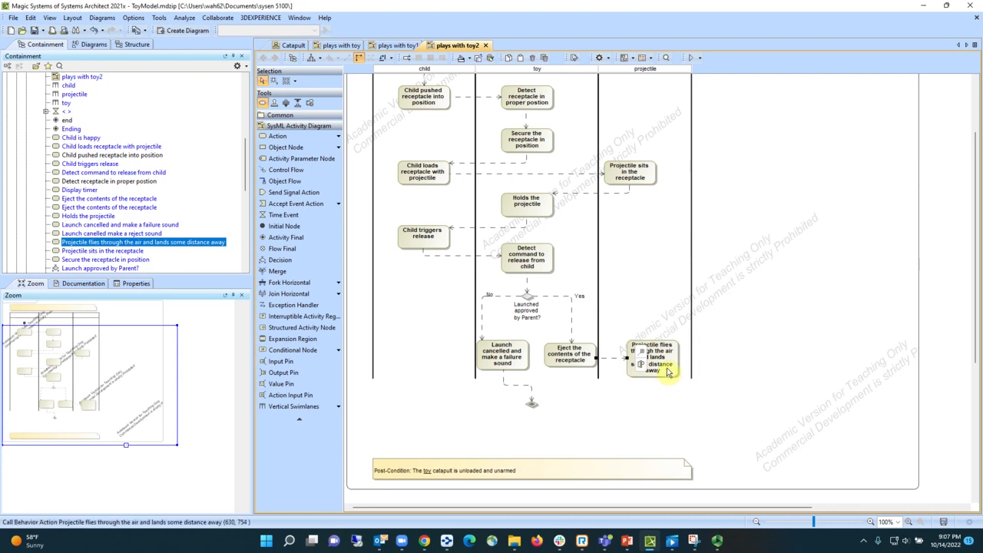
- Connect the projectile flies action to the merge node with a control flow
{"action": "left_click", "coordinate": [668, 373]}
{"action": "left_click_drag", "start_coordinate": [691, 325], "coordinate": [538, 407]}
{"action": "left_click", "coordinate": [699, 412]}
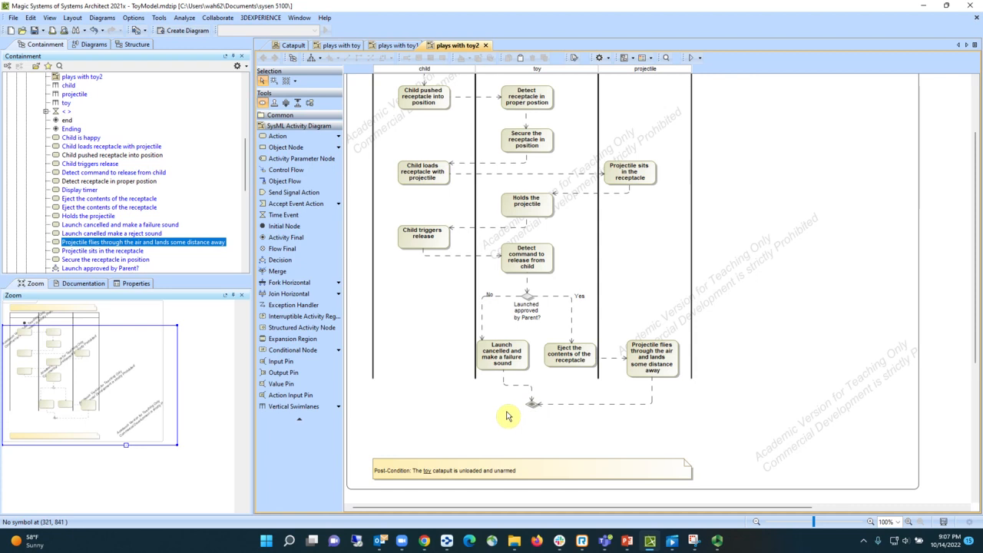
- Add a horizontal fork slightly below the merge node and feed it with a control flow from the merge
{"action": "left_click", "coordinate": [311, 284]}
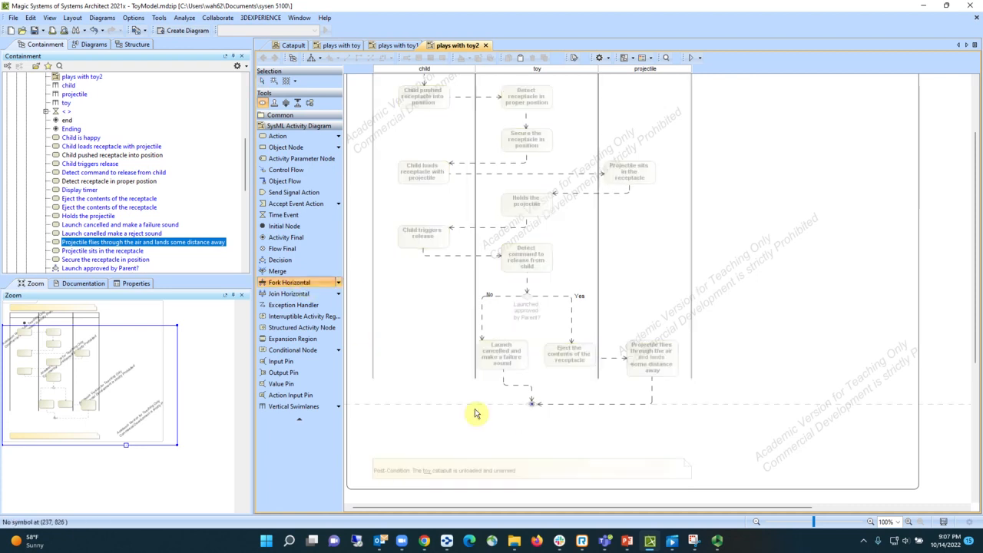
{"action": "left_click", "coordinate": [533, 421]}
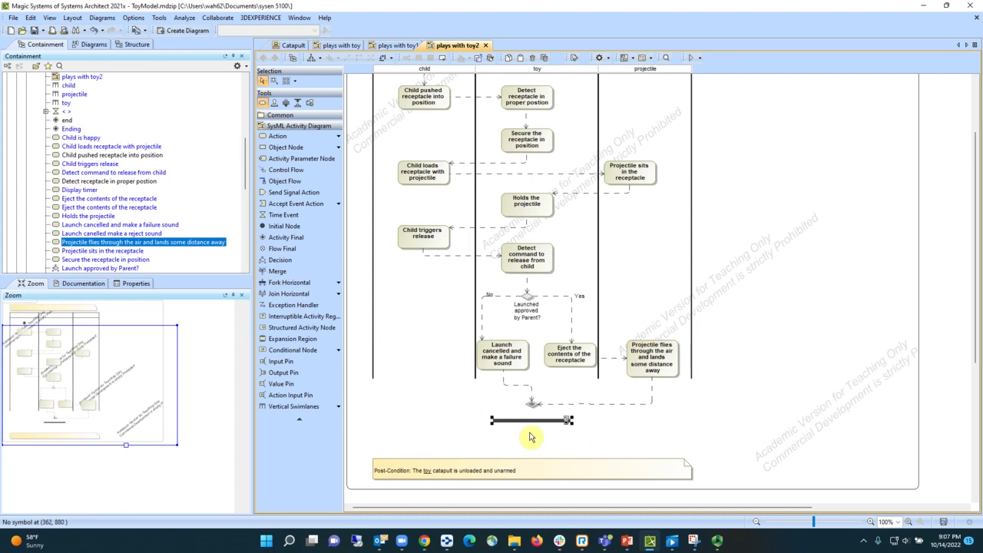
{"action": "left_click_drag", "start_coordinate": [530, 421], "coordinate": [530, 430]}
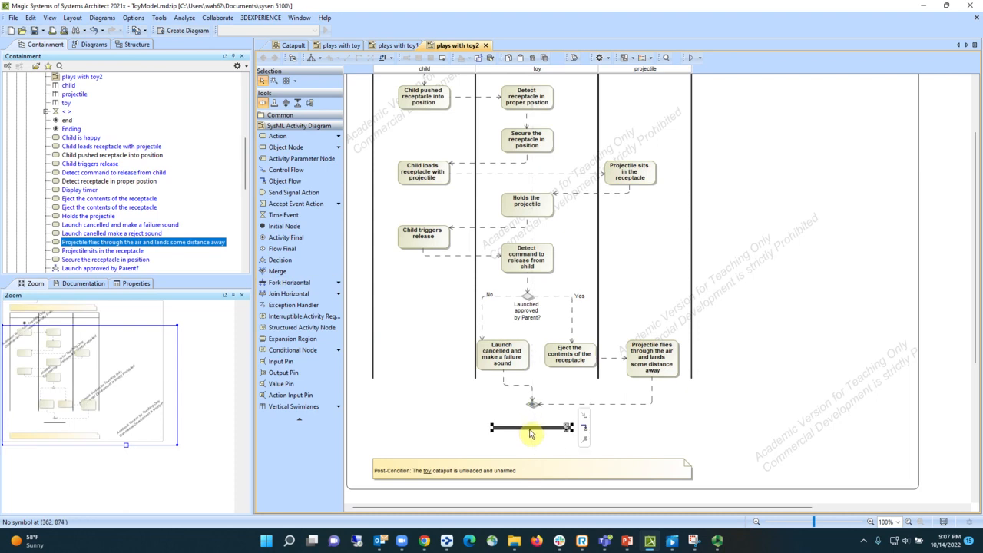
{"action": "left_click", "coordinate": [532, 404]}
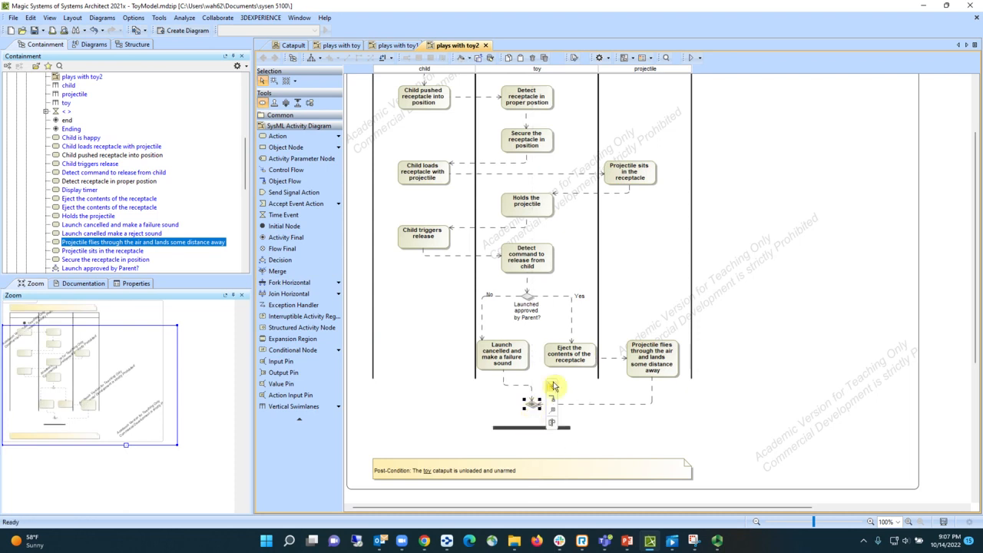
{"action": "left_click_drag", "start_coordinate": [553, 387], "coordinate": [536, 432]}
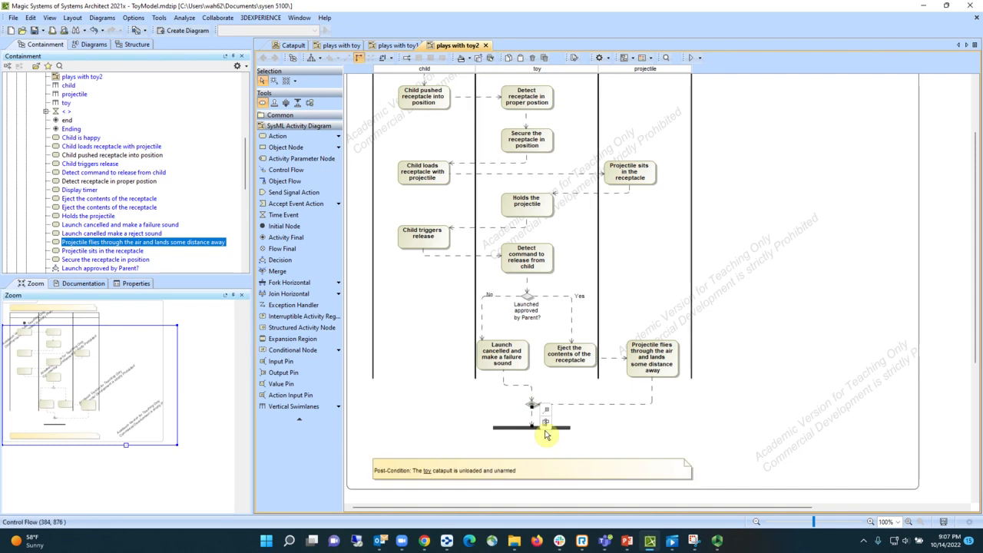
- Move the post-condition note down to make room below the fork
{"action": "scroll", "coordinate": [599, 435], "scroll_direction": "down", "scroll_amount": 1}
{"action": "scroll", "coordinate": [599, 435], "scroll_direction": "down", "scroll_amount": 3}
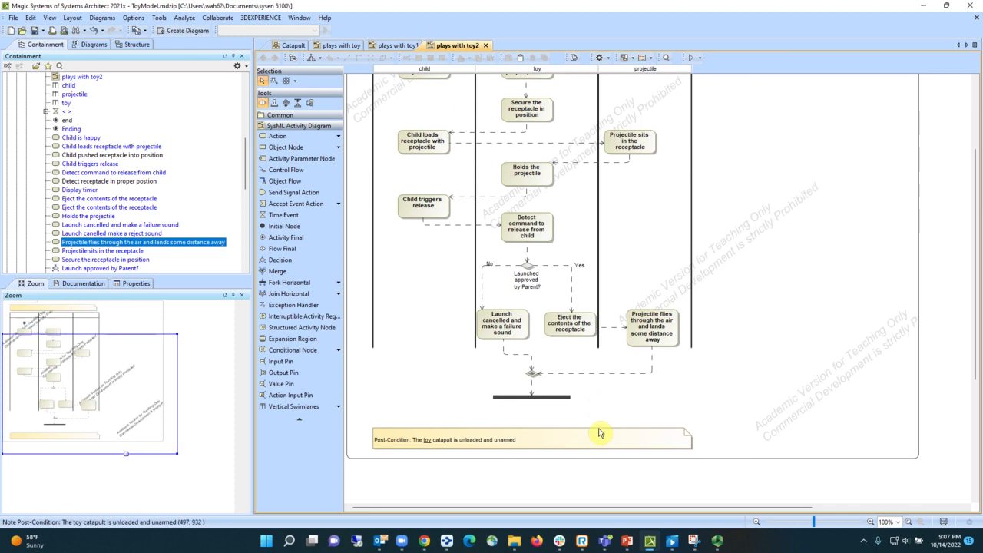
{"action": "left_click", "coordinate": [561, 406]}
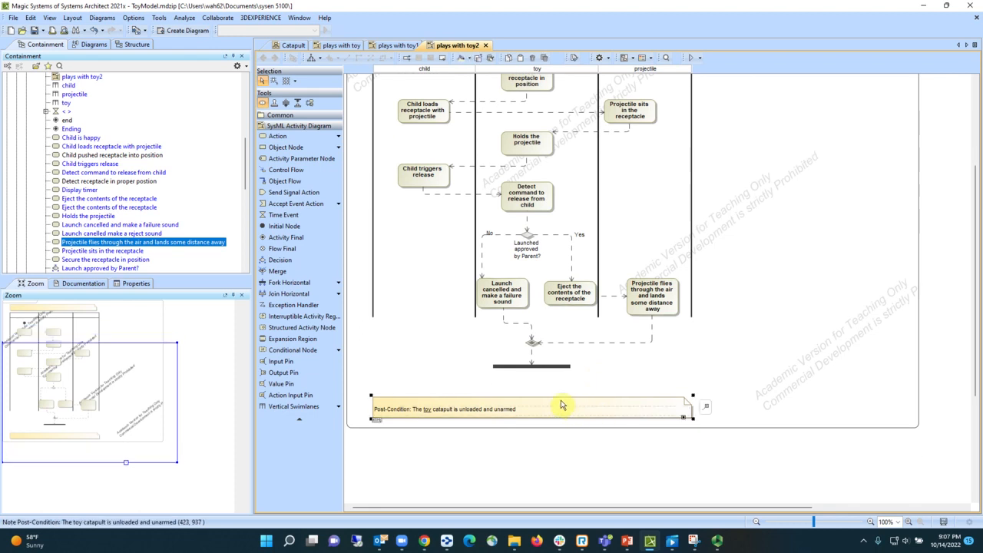
{"action": "left_click_drag", "start_coordinate": [561, 406], "coordinate": [561, 442]}
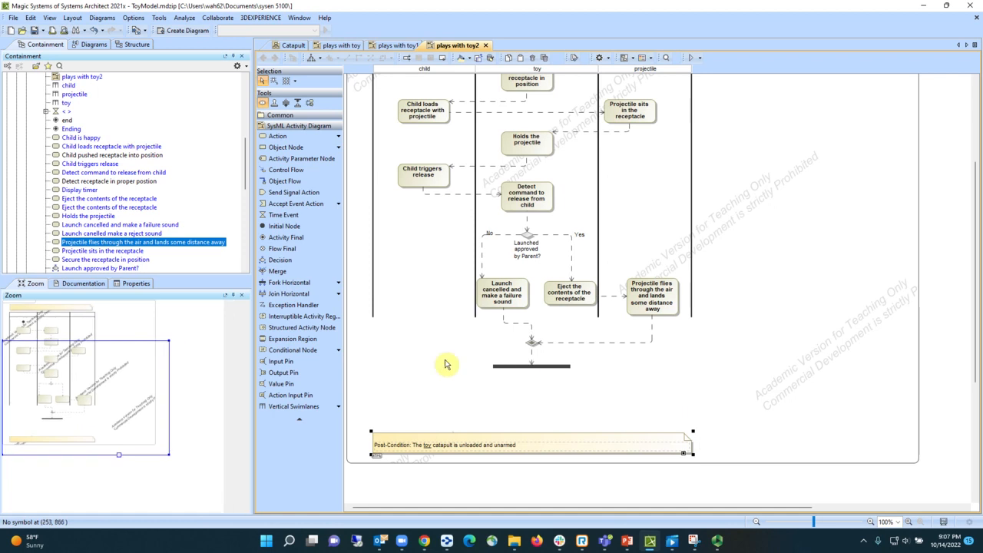
- Place the existing at (10 sec) time event and the "Display timer" action side by side below the fork
{"action": "scroll", "coordinate": [139, 236], "scroll_direction": "down", "scroll_amount": 2}
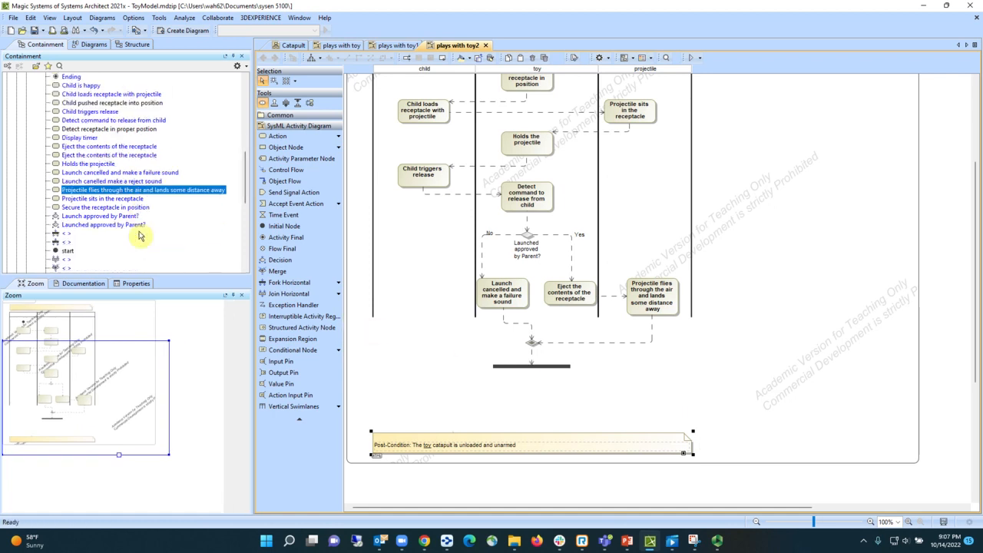
{"action": "scroll", "coordinate": [139, 236], "scroll_direction": "down", "scroll_amount": 2}
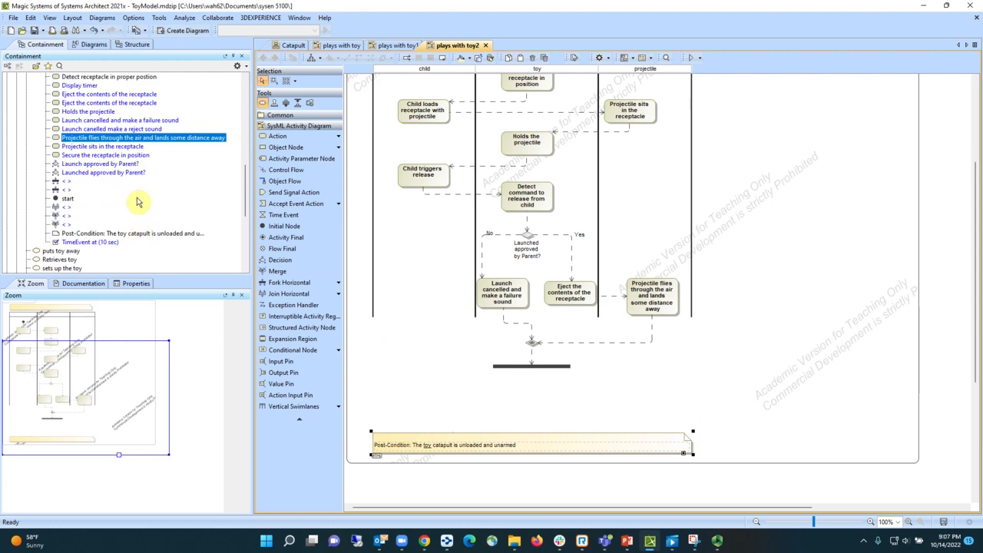
{"action": "scroll", "coordinate": [136, 201], "scroll_direction": "up", "scroll_amount": 3}
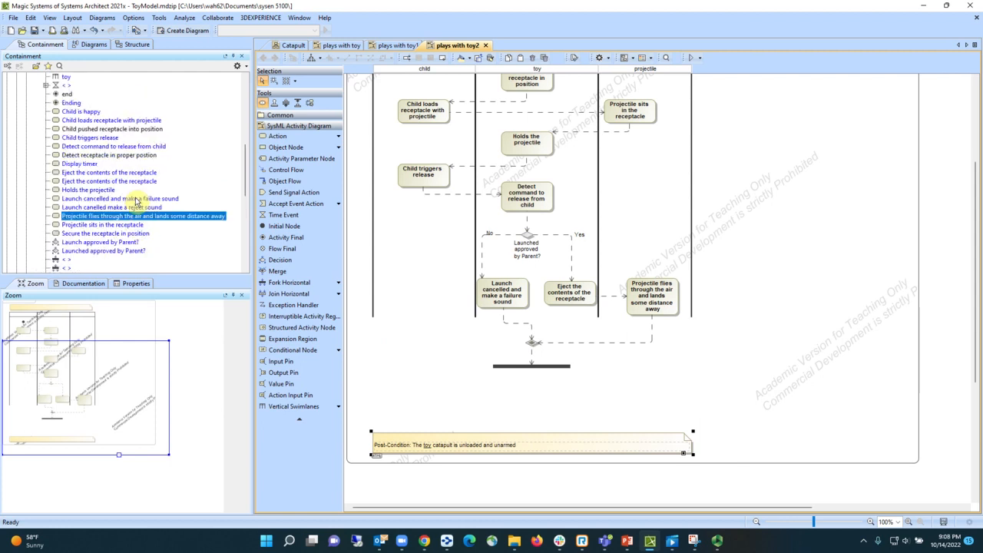
{"action": "scroll", "coordinate": [135, 201], "scroll_direction": "up", "scroll_amount": 2}
{"action": "left_click", "coordinate": [67, 137]}
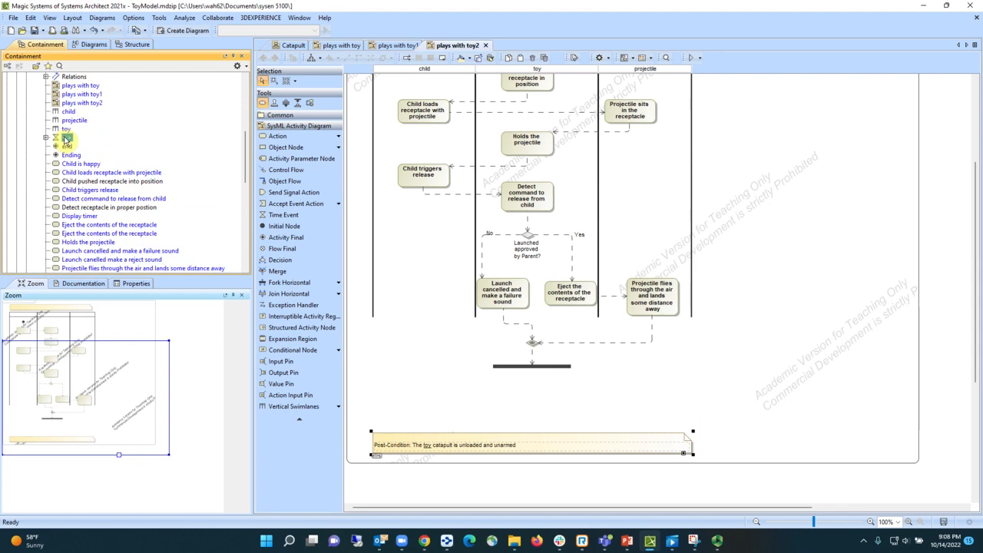
{"action": "left_click_drag", "start_coordinate": [215, 195], "coordinate": [471, 400]}
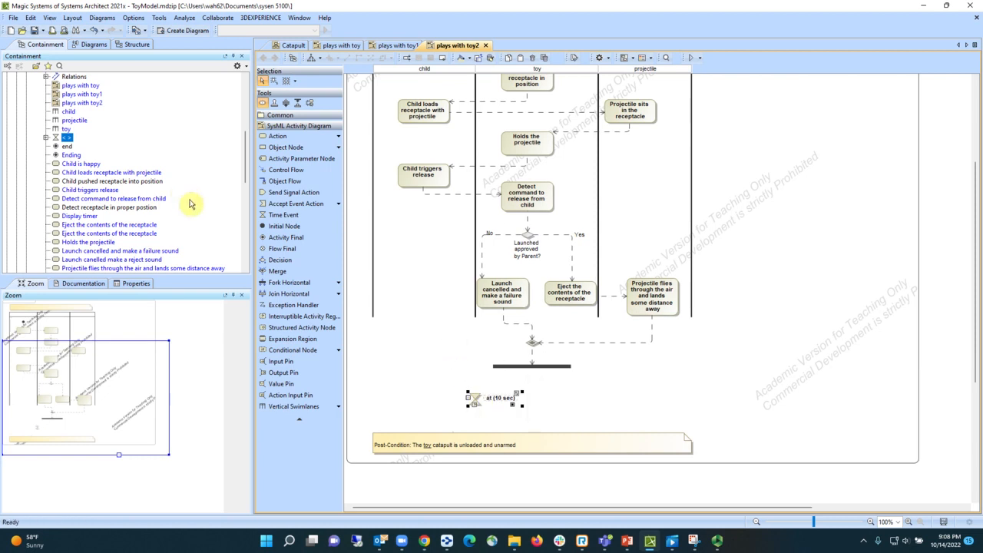
{"action": "left_click", "coordinate": [87, 216]}
{"action": "left_click_drag", "start_coordinate": [556, 390], "coordinate": [568, 398]}
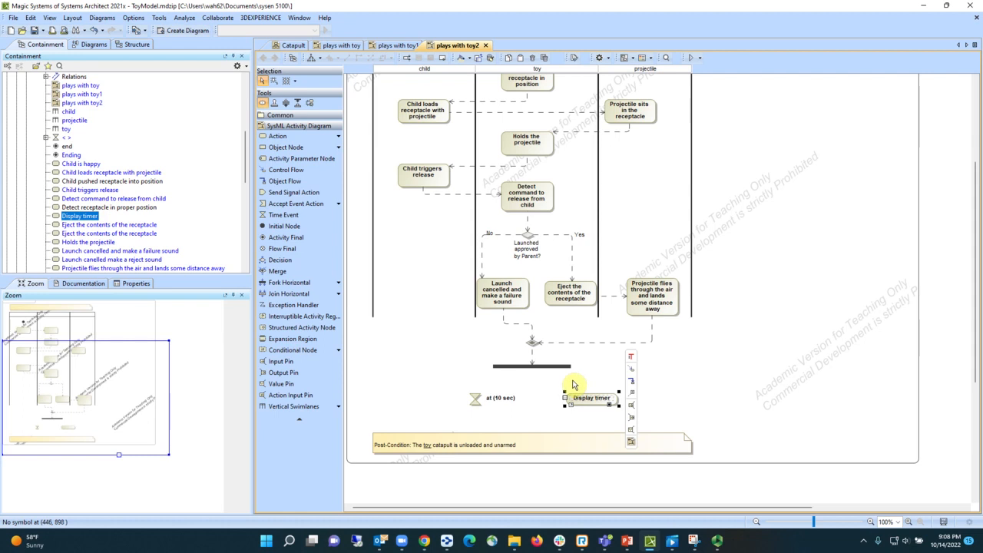
- Connect the fork to both the at (10 sec) time event and the Display timer action with control flows
{"action": "left_click", "coordinate": [537, 368]}
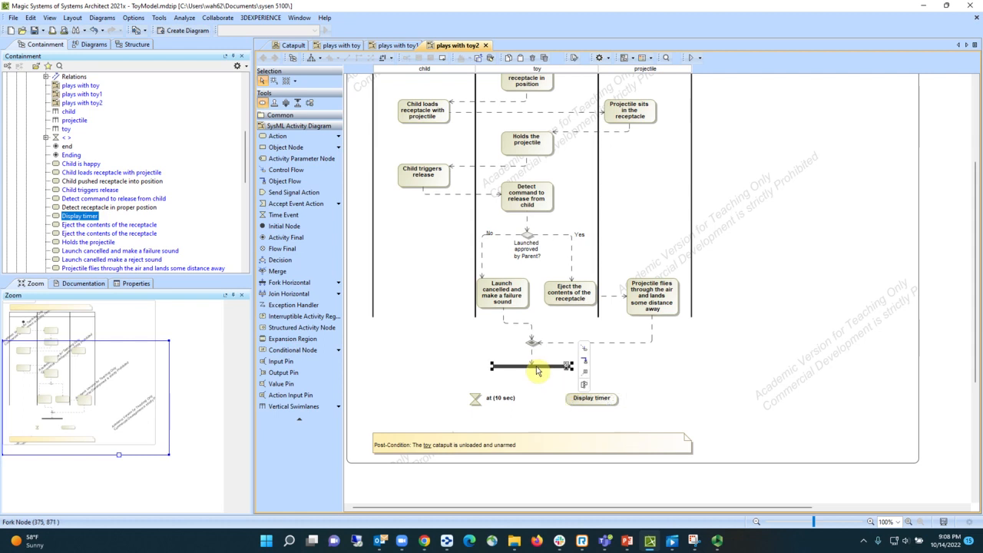
{"action": "left_click", "coordinate": [584, 350]}
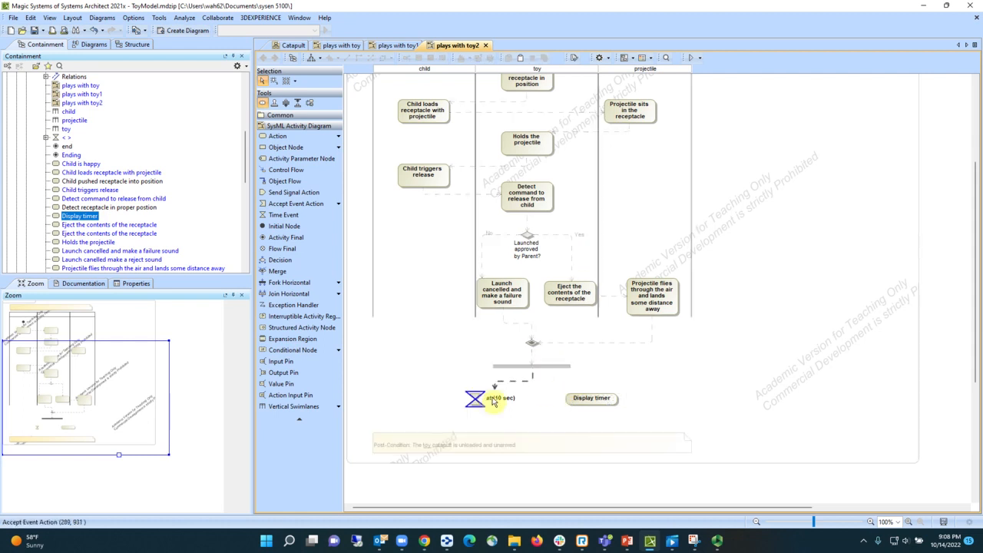
{"action": "left_click", "coordinate": [493, 400]}
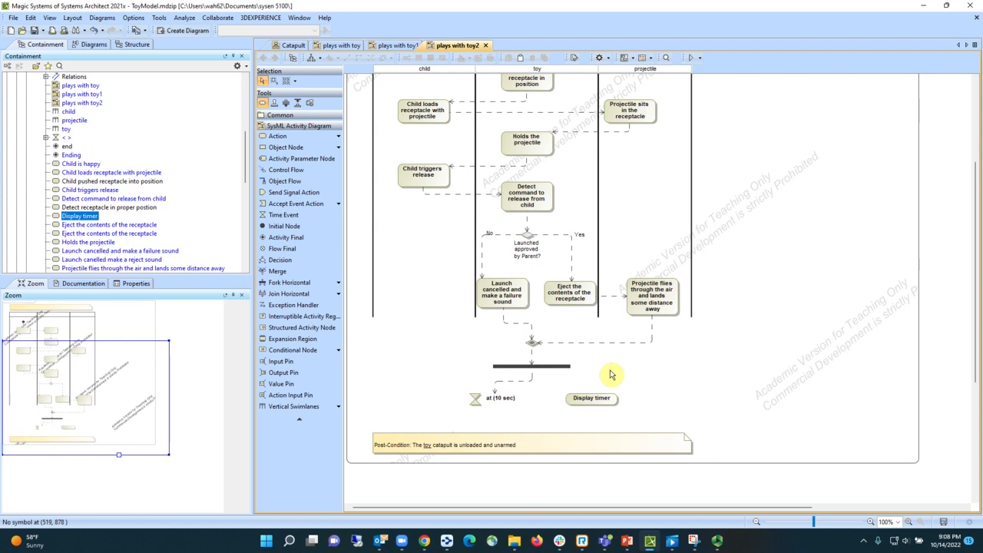
{"action": "left_click", "coordinate": [549, 369]}
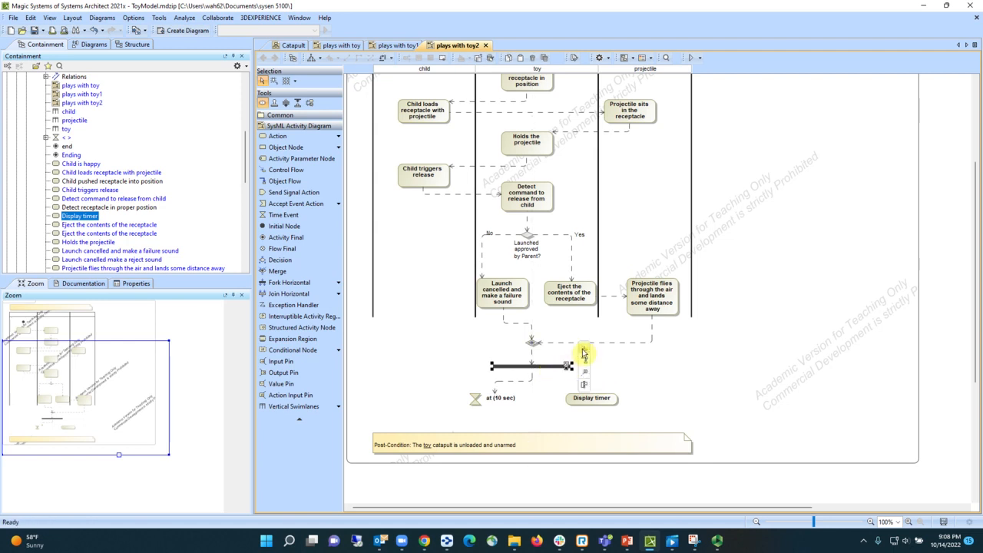
{"action": "left_click", "coordinate": [583, 353]}
{"action": "left_click", "coordinate": [597, 398]}
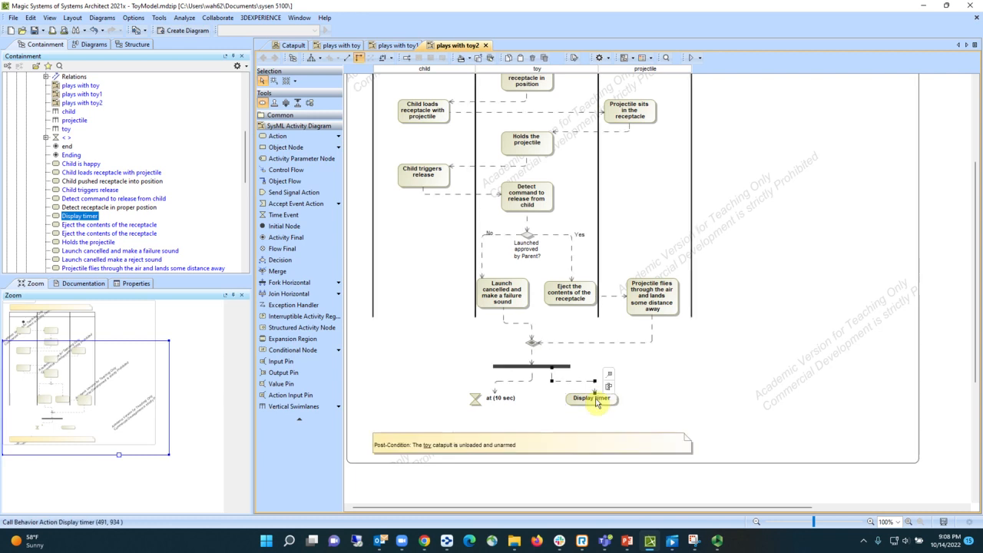
{"action": "left_click", "coordinate": [681, 384]}
- Shift the post-condition note farther down to clear space below the time event and the Display timer action
{"action": "scroll", "coordinate": [679, 381], "scroll_direction": "down", "scroll_amount": 1}
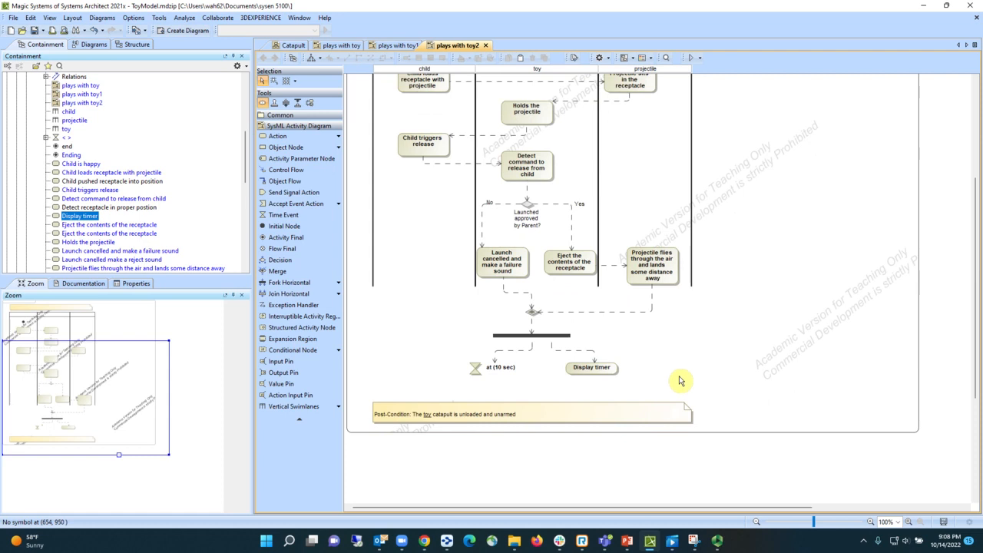
{"action": "left_click", "coordinate": [577, 414]}
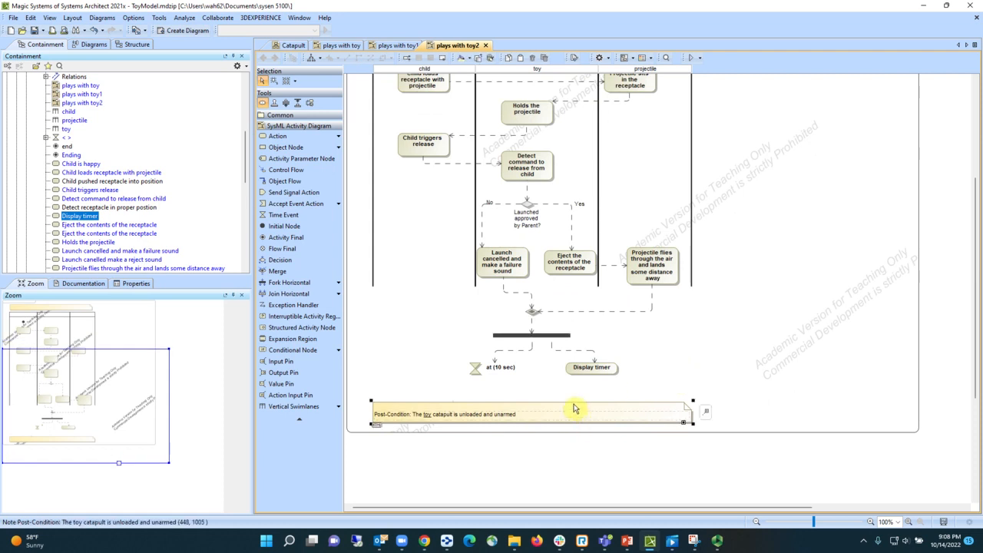
{"action": "left_click_drag", "start_coordinate": [574, 408], "coordinate": [578, 444]}
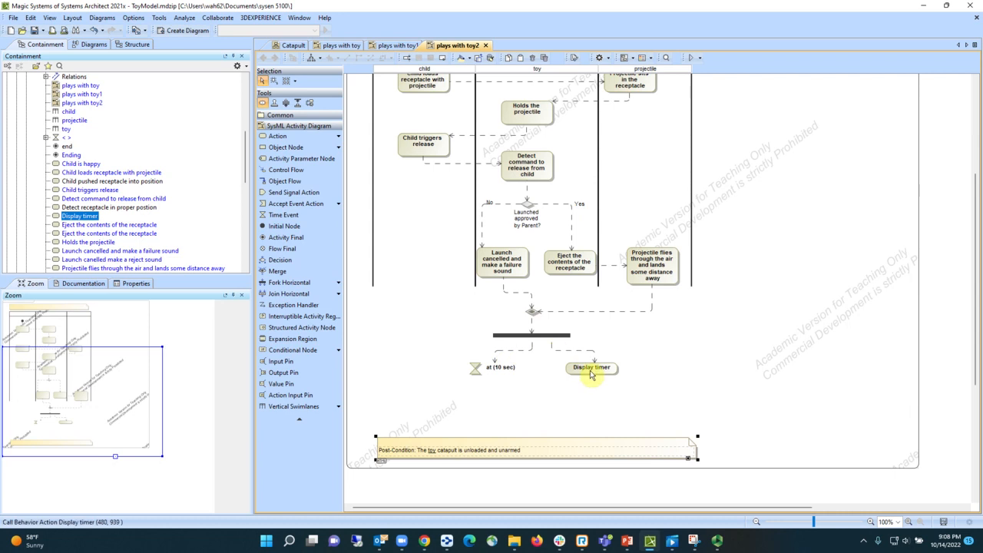
- Add a horizontal join centred below the time event and the Display timer action
{"action": "scroll", "coordinate": [639, 378], "scroll_direction": "down", "scroll_amount": 1}
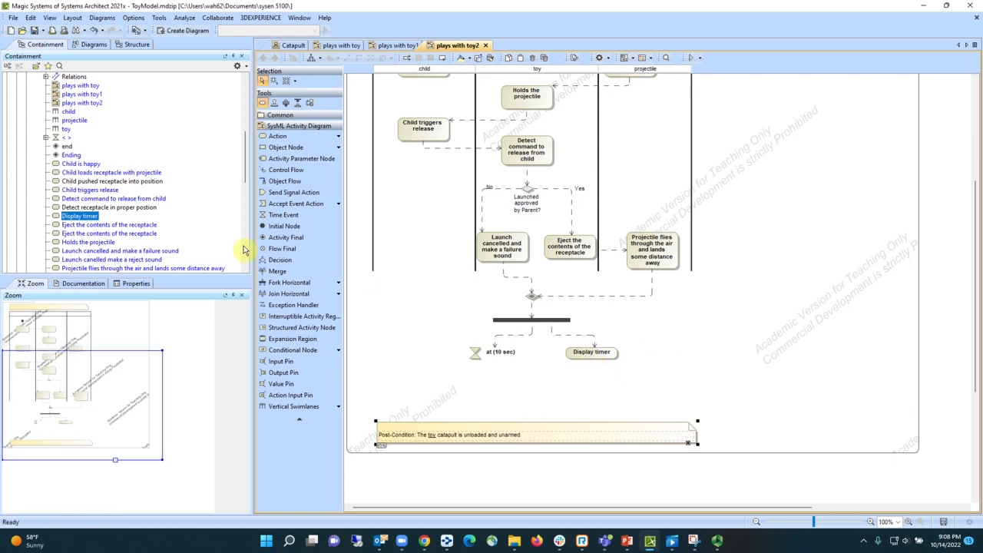
{"action": "left_click", "coordinate": [286, 294]}
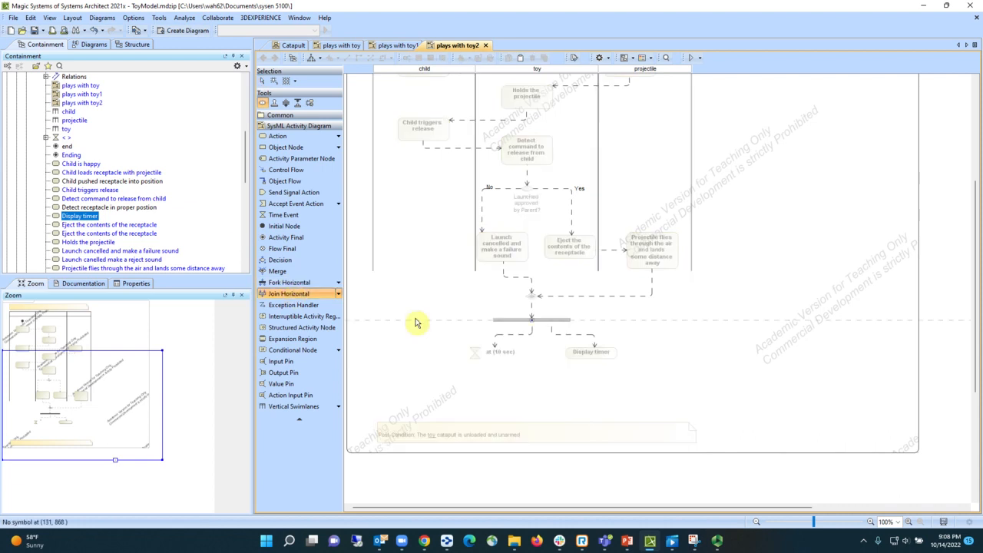
{"action": "left_click", "coordinate": [534, 384]}
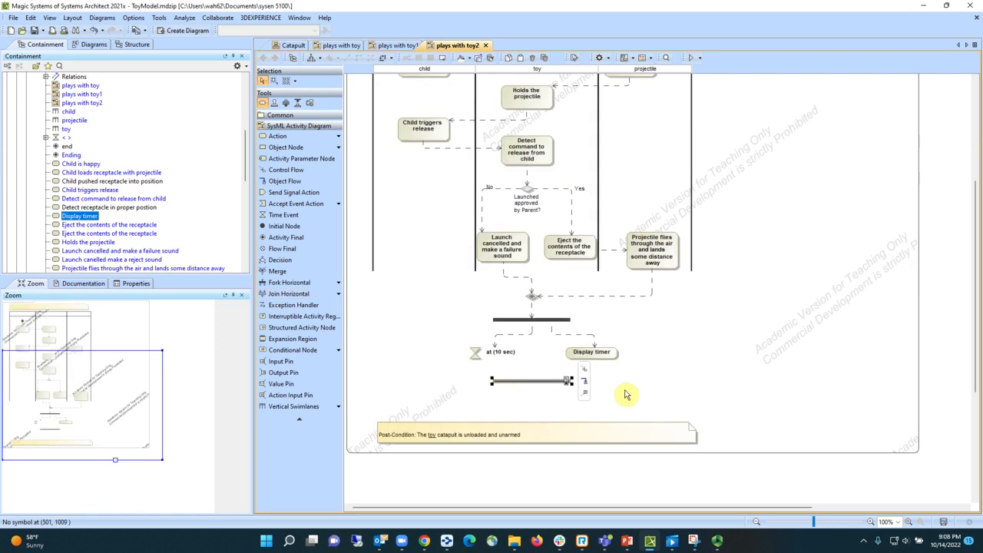
{"action": "left_click", "coordinate": [487, 356]}
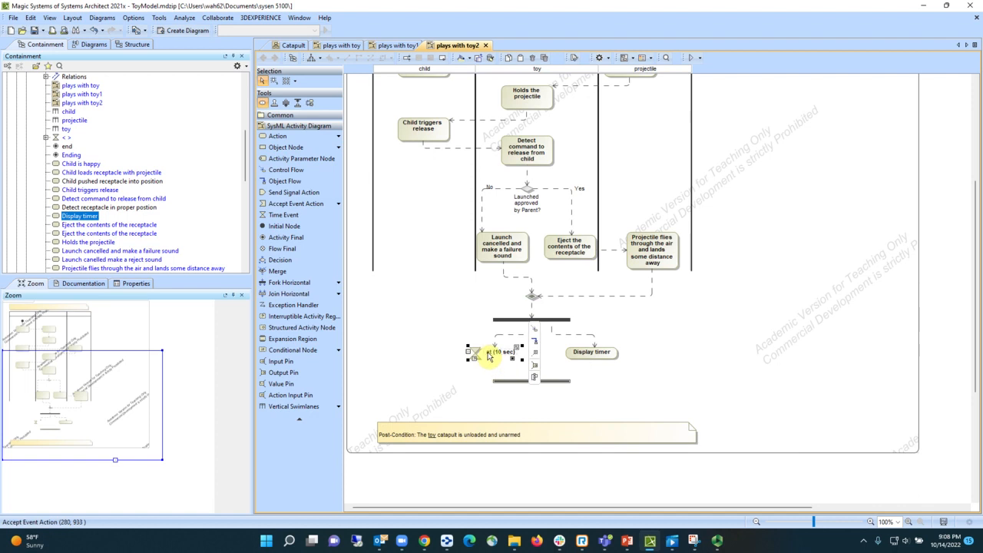
{"action": "left_click", "coordinate": [534, 330]}
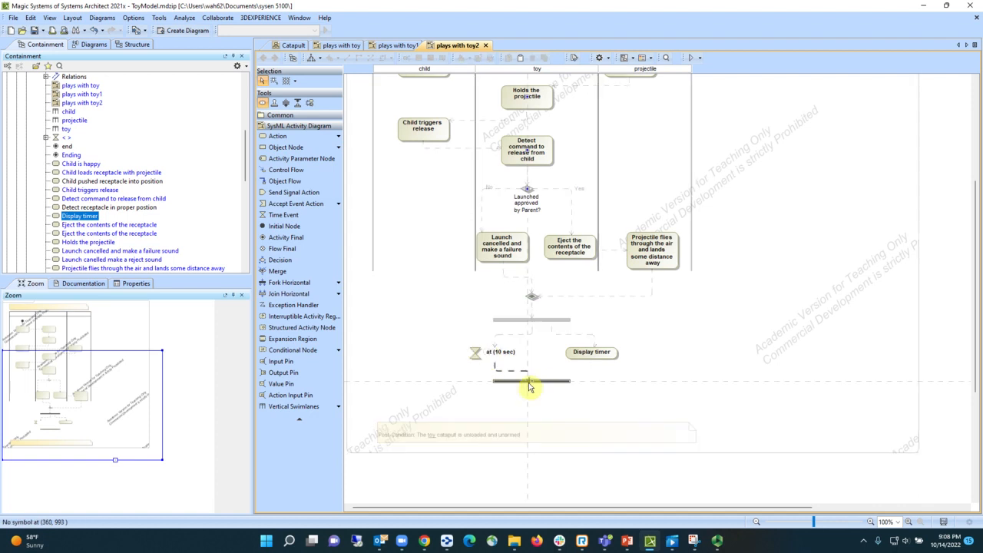
{"action": "left_click", "coordinate": [528, 384]}
{"action": "left_click", "coordinate": [590, 352]}
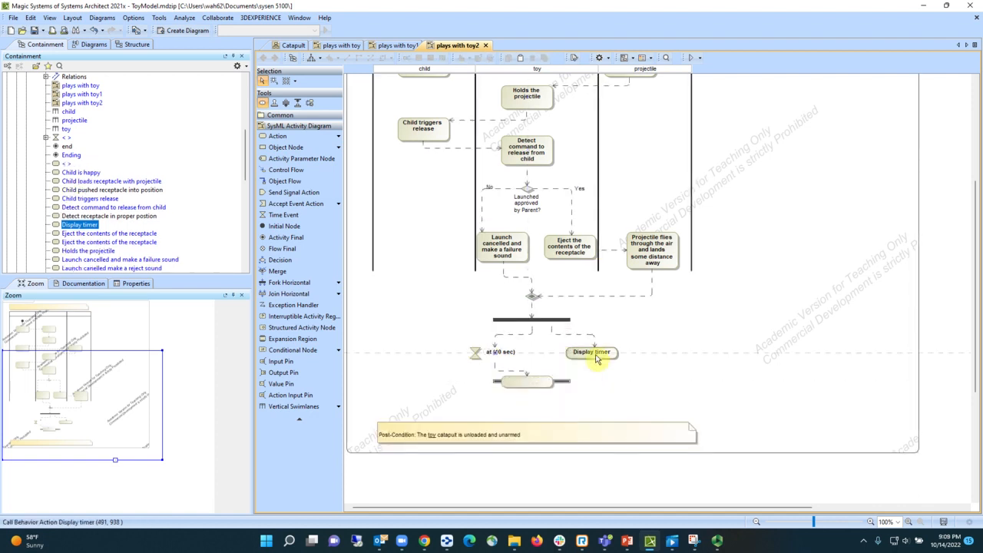
{"action": "left_click", "coordinate": [632, 323]}
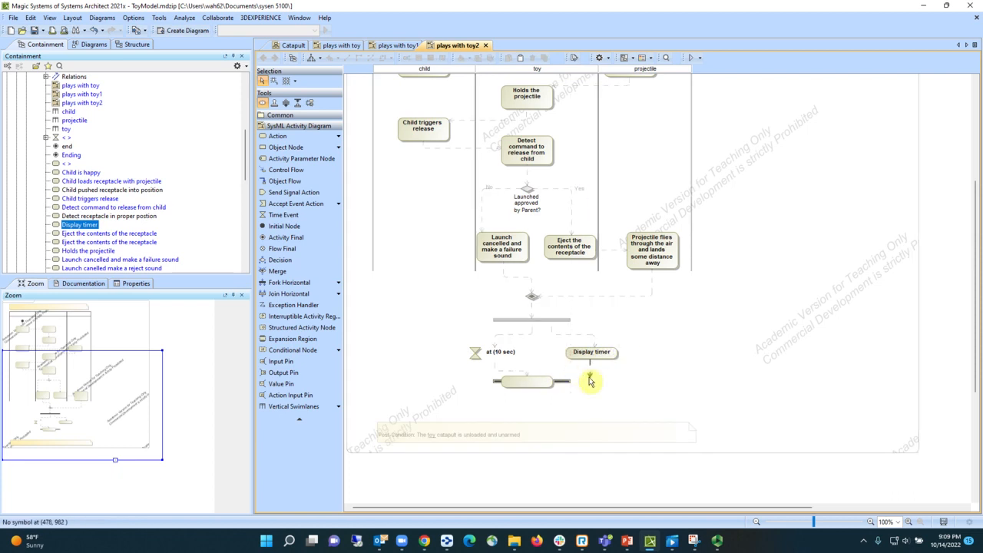
{"action": "left_click", "coordinate": [566, 386]}
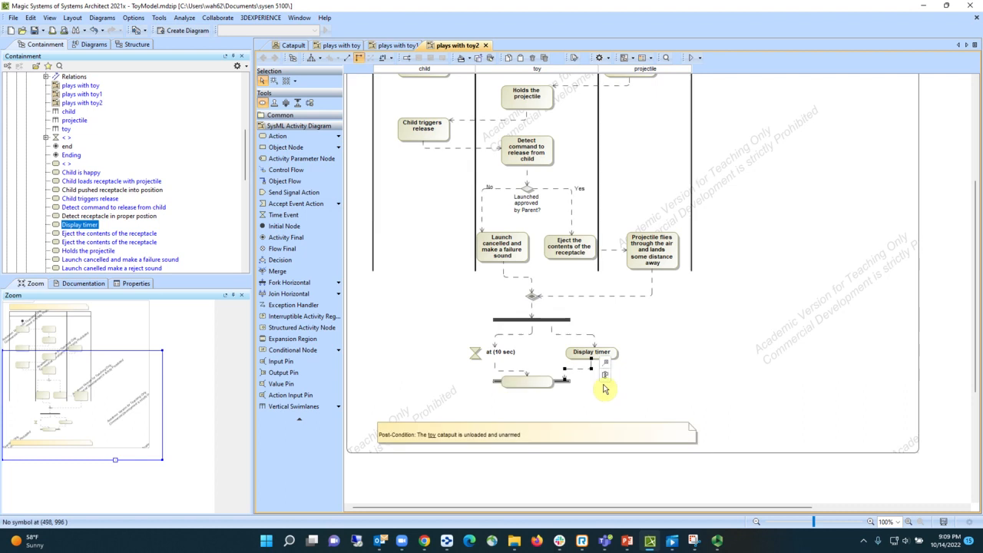
{"action": "left_click", "coordinate": [541, 384]}
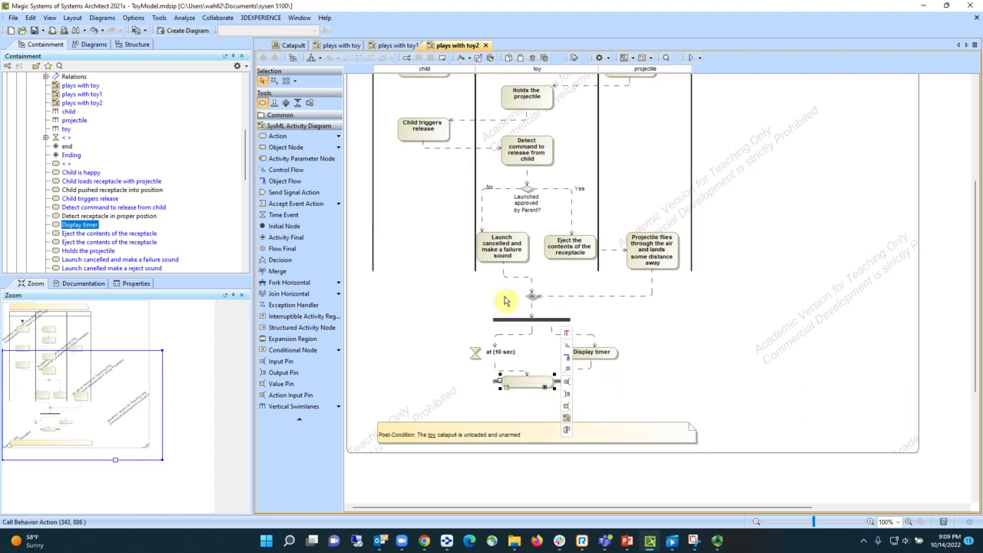
{"action": "left_click", "coordinate": [95, 30]}
{"action": "left_click", "coordinate": [94, 31]}
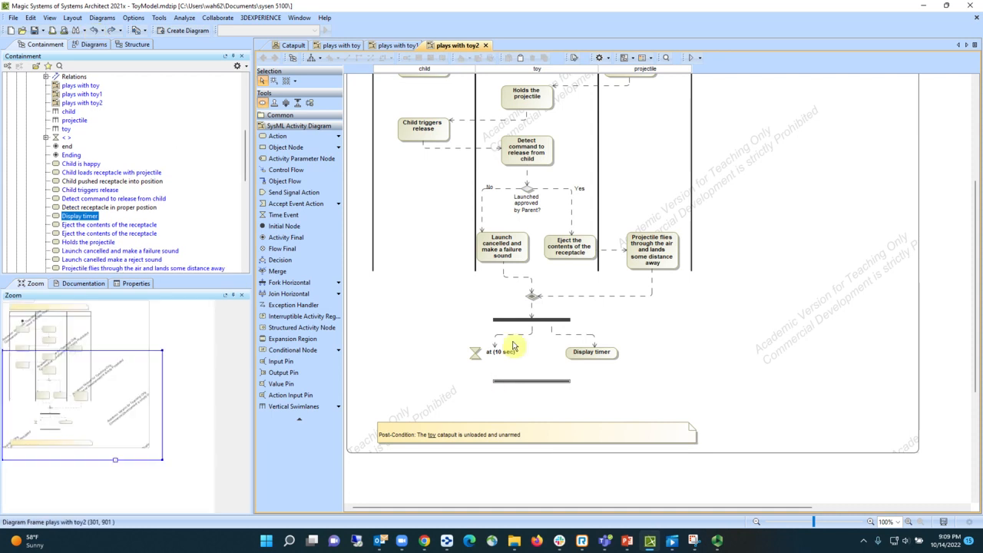
- Connect both the at (10 sec) time event and the Display timer action to the horizontal join with control flows
{"action": "left_click", "coordinate": [500, 353]}
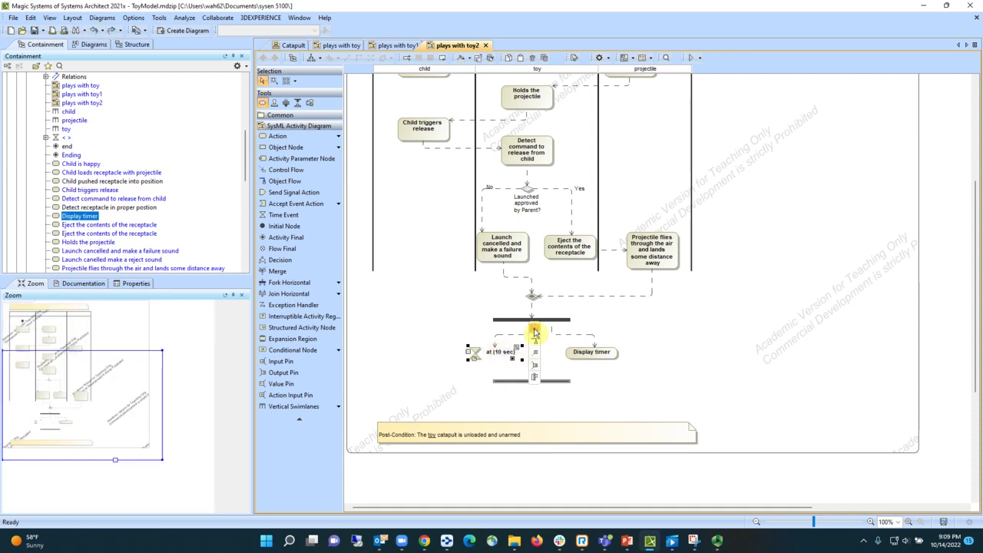
{"action": "left_click", "coordinate": [534, 329]}
{"action": "left_click", "coordinate": [531, 386]}
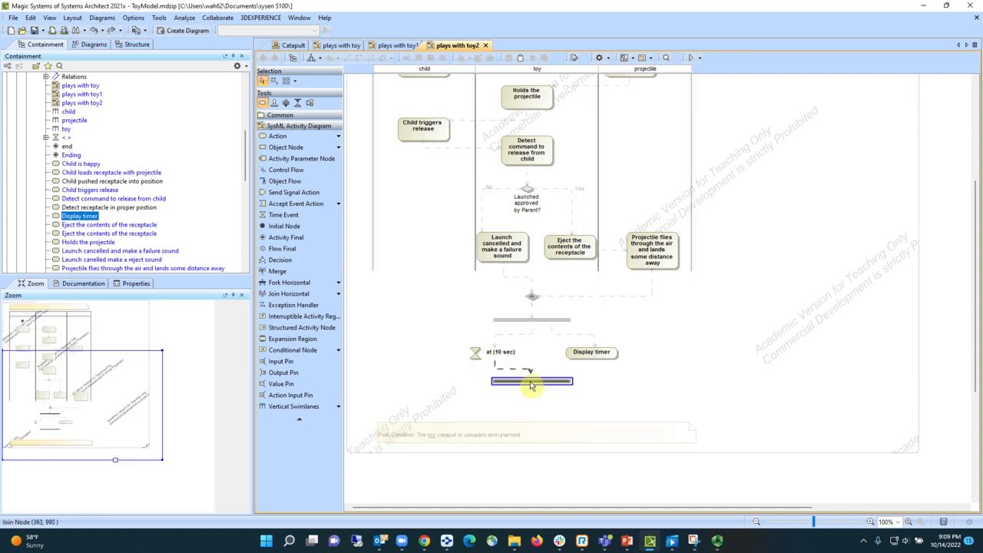
{"action": "left_click", "coordinate": [588, 354]}
{"action": "left_click", "coordinate": [631, 317]}
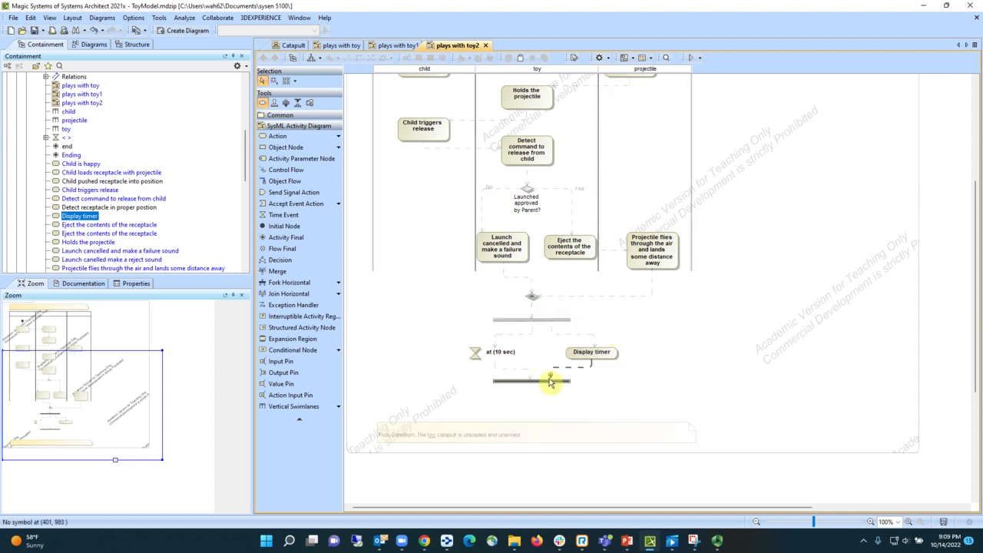
{"action": "left_click", "coordinate": [550, 384]}
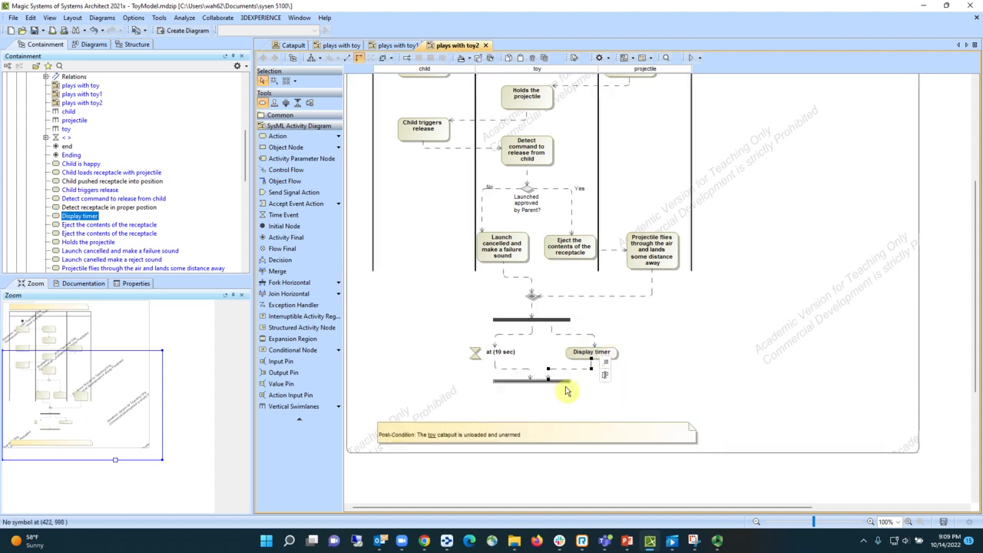
{"action": "left_click", "coordinate": [654, 395]}
{"action": "scroll", "coordinate": [656, 396], "scroll_direction": "down", "scroll_amount": 2}
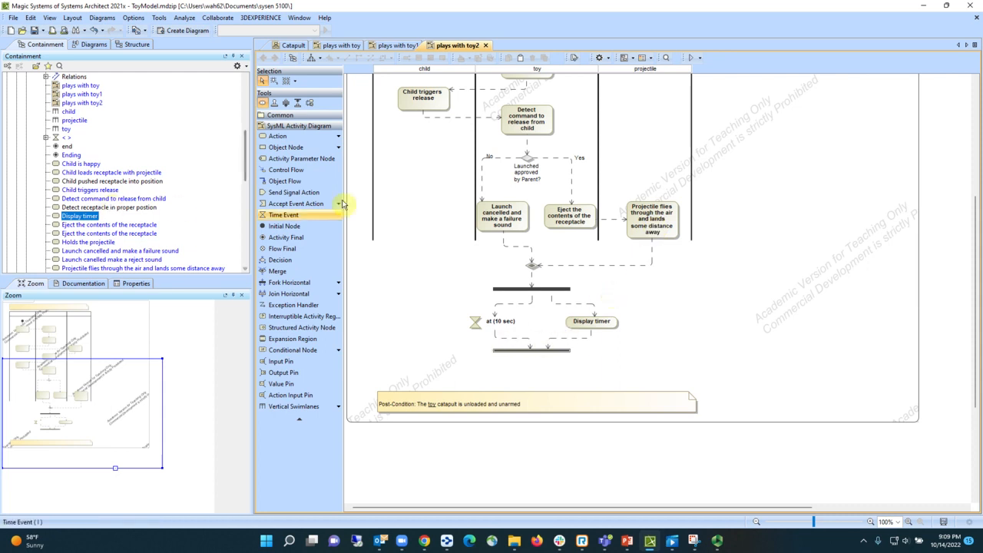
{"action": "left_click", "coordinate": [286, 148]}
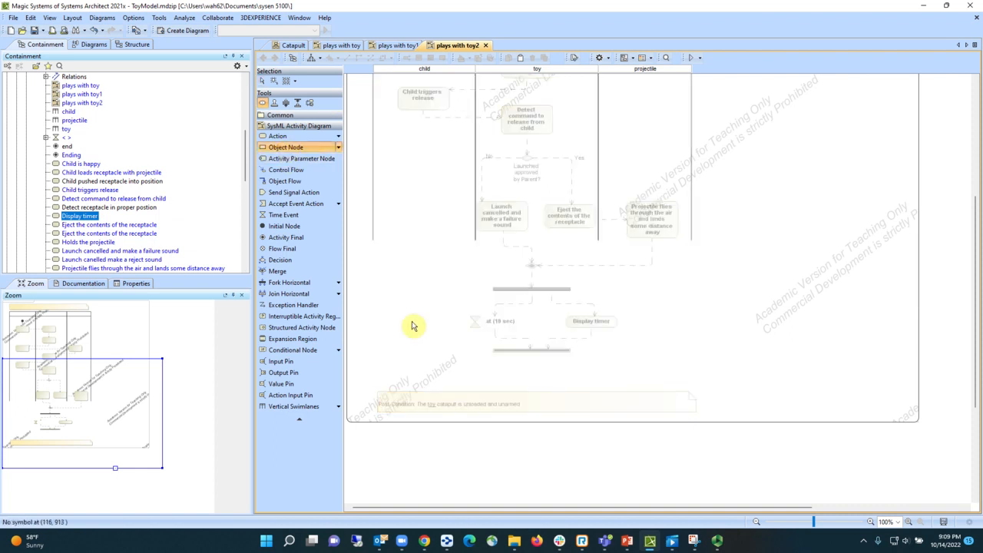
{"action": "left_click", "coordinate": [404, 362]}
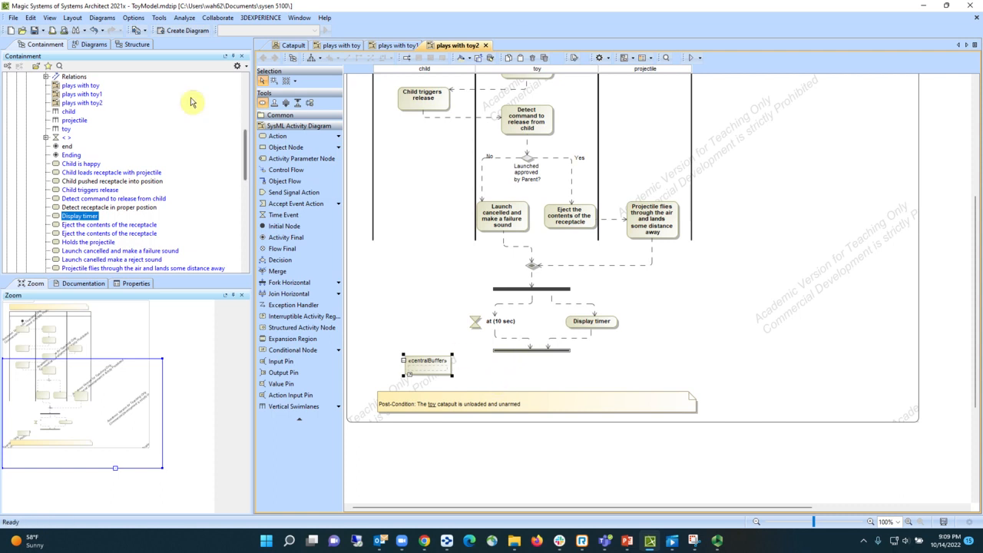
{"action": "left_click", "coordinate": [93, 30]}
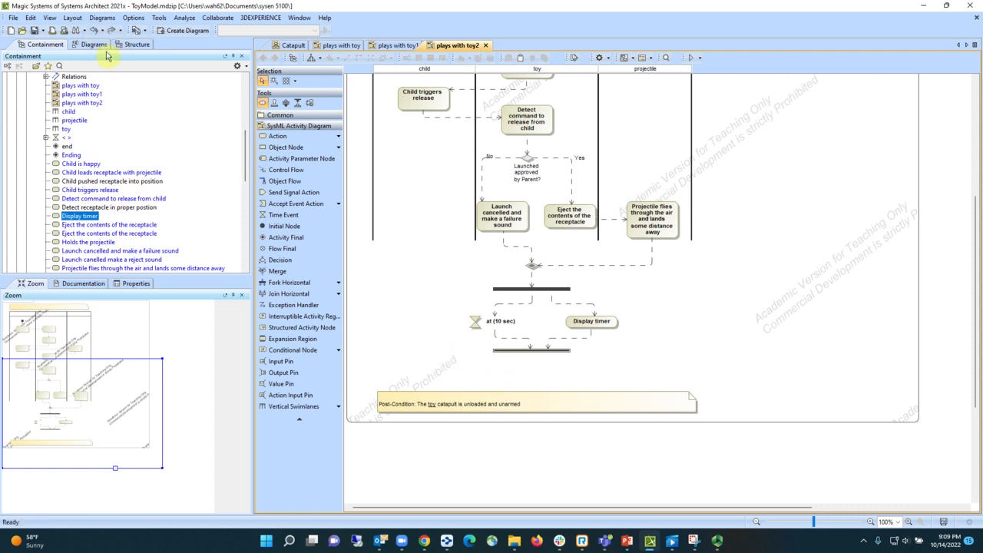
{"action": "left_click", "coordinate": [299, 152]}
{"action": "left_click", "coordinate": [409, 367]}
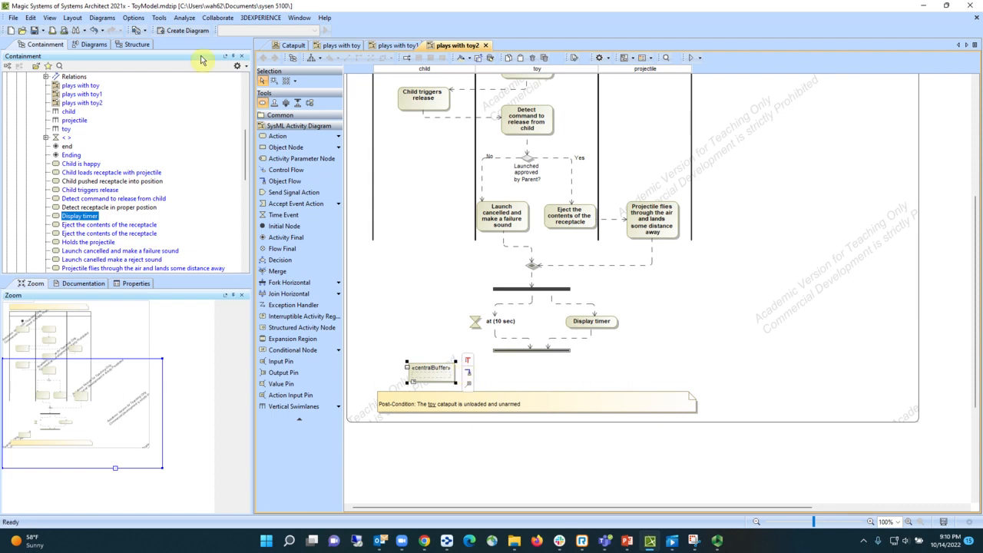
{"action": "left_click", "coordinate": [93, 30]}
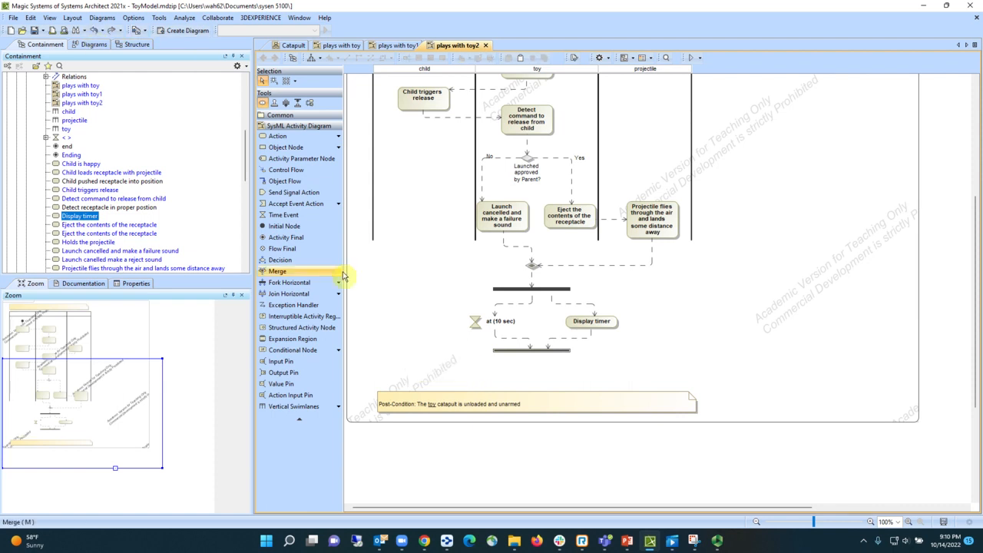
- Add a "Child is happy" action under the child column, fed by a control flow from the join, and nudge it slightly to the right
{"action": "left_click", "coordinate": [541, 352]}
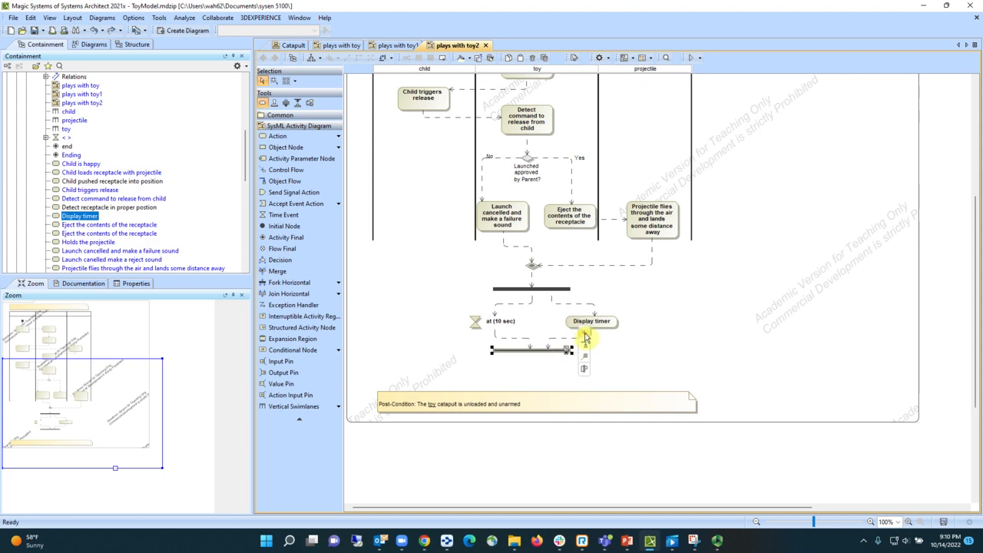
{"action": "left_click", "coordinate": [584, 341]}
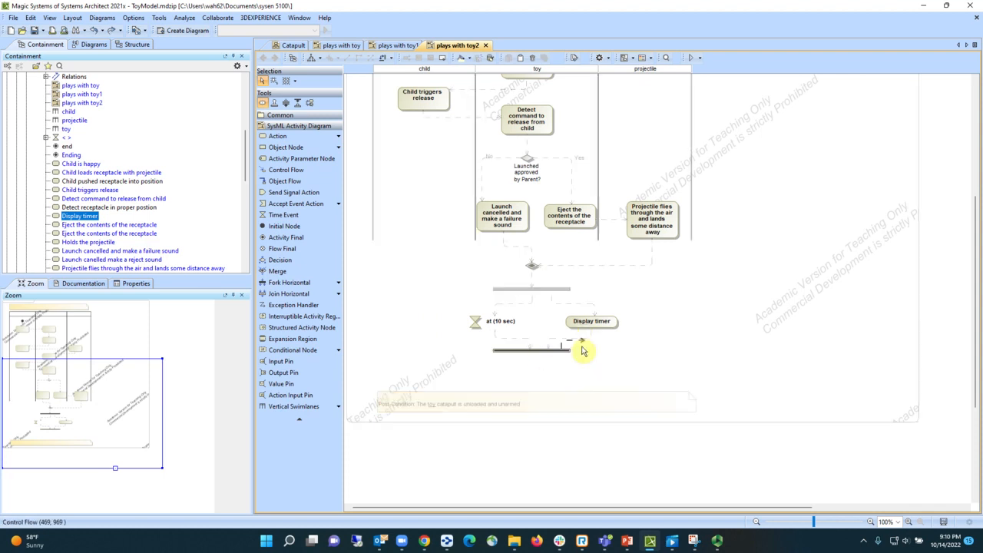
{"action": "left_click", "coordinate": [410, 367]}
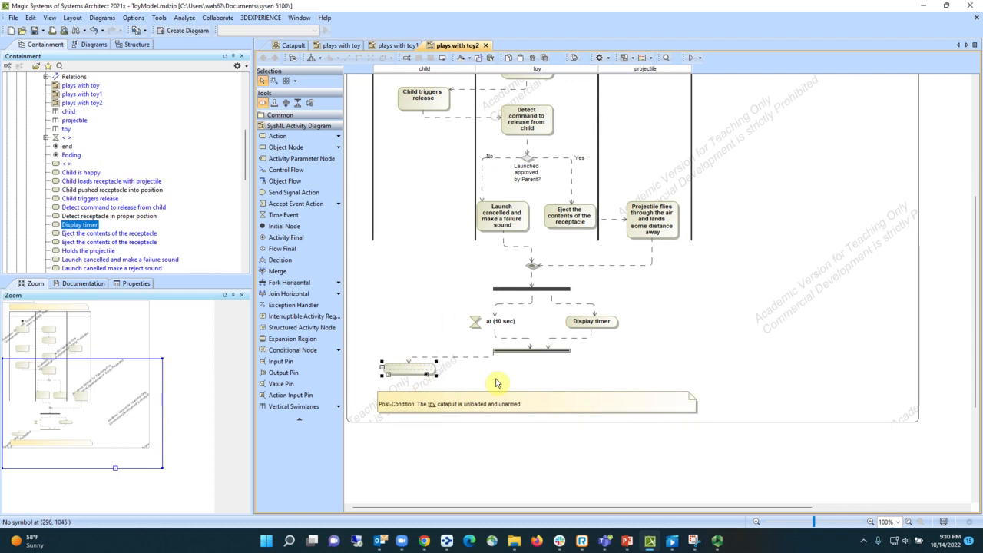
{"action": "type", "text": "Child is happ"}
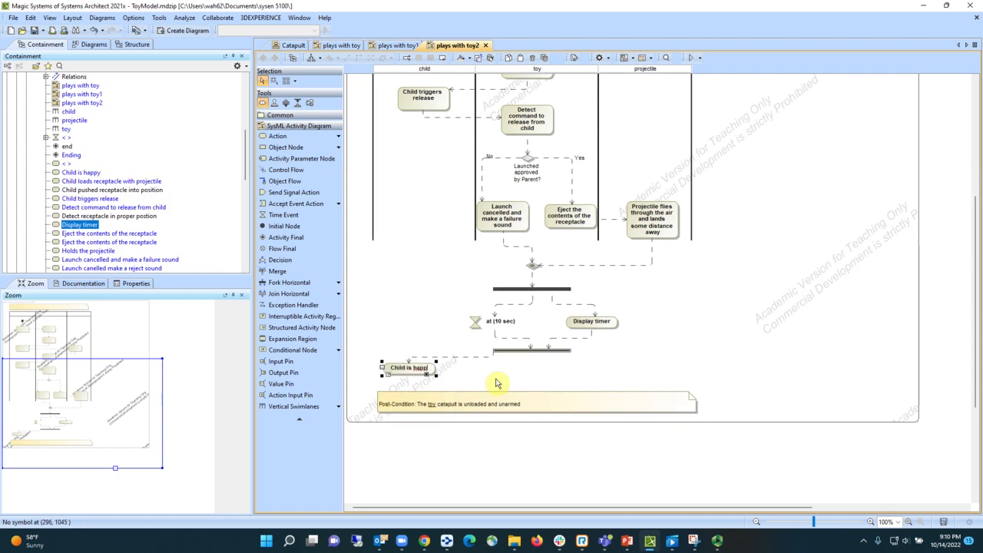
{"action": "type", "text": "y"}
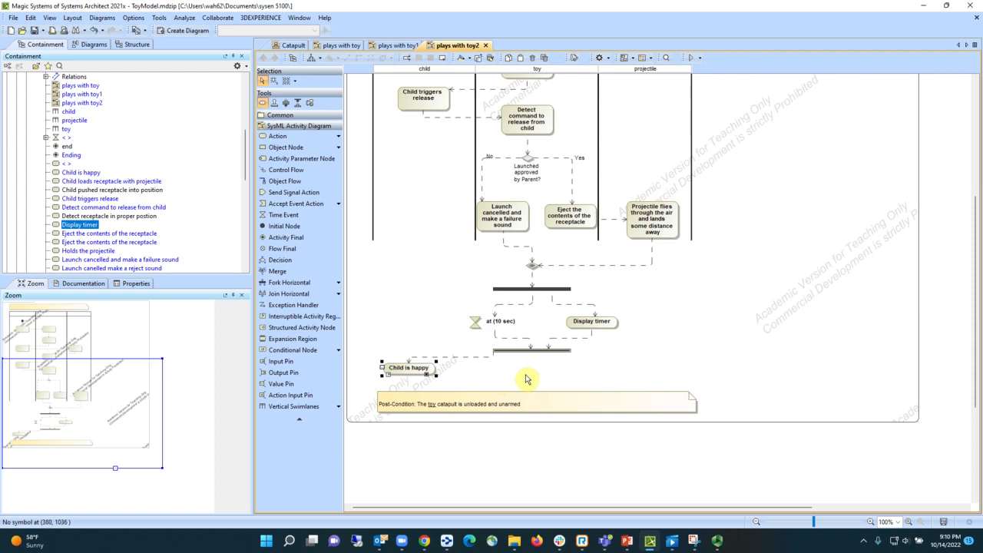
{"action": "left_click", "coordinate": [419, 367]}
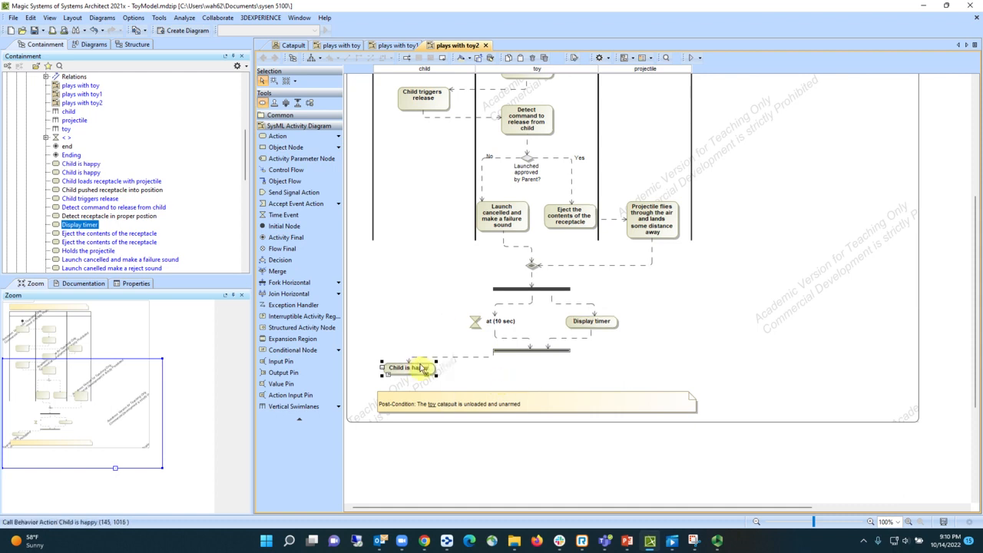
{"action": "left_click_drag", "start_coordinate": [418, 368], "coordinate": [434, 367]}
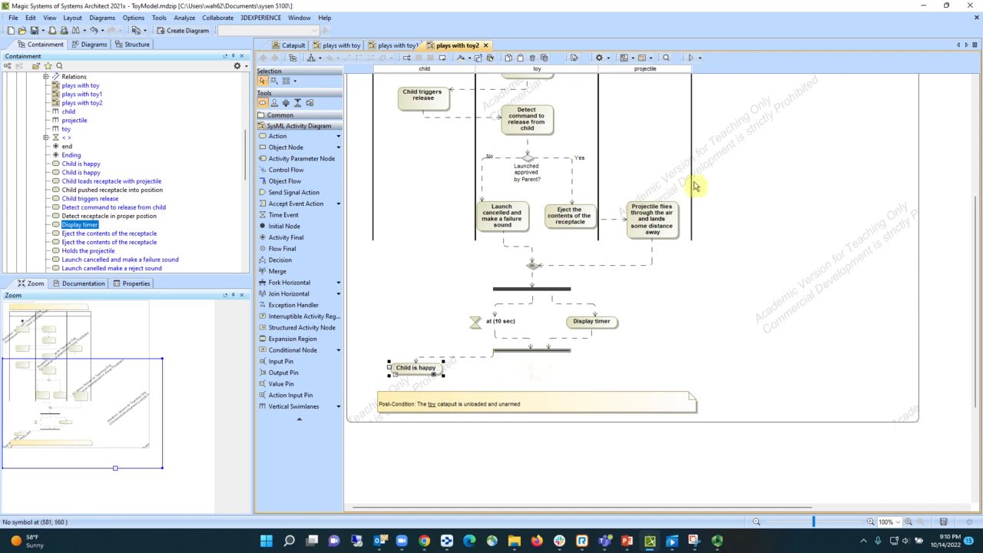
- Extend the child, toy and projectile swimlanes down to just above the post-condition note, enclosing the fork, join and Child is happy action
{"action": "scroll", "coordinate": [764, 232], "scroll_direction": "down", "scroll_amount": 1}
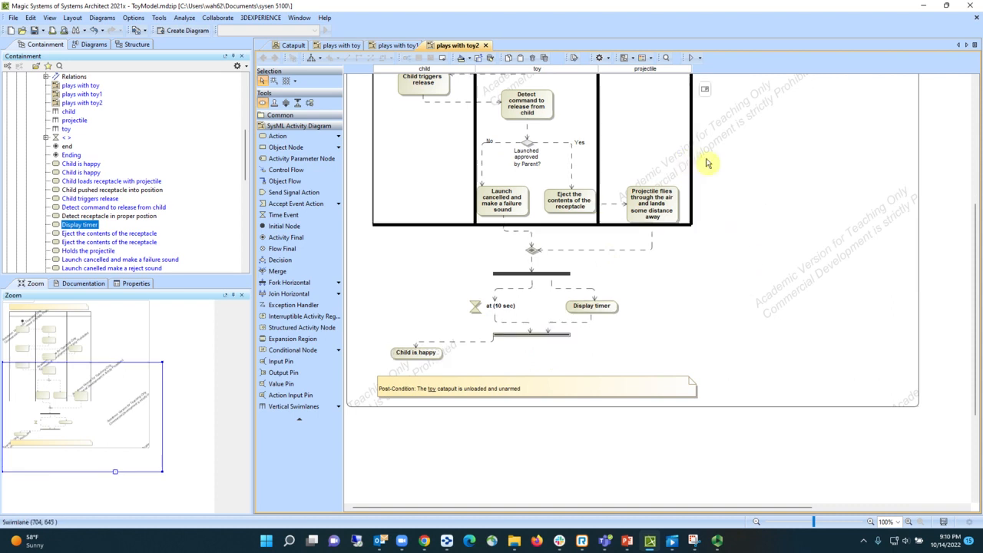
{"action": "scroll", "coordinate": [714, 162], "scroll_direction": "up", "scroll_amount": 10}
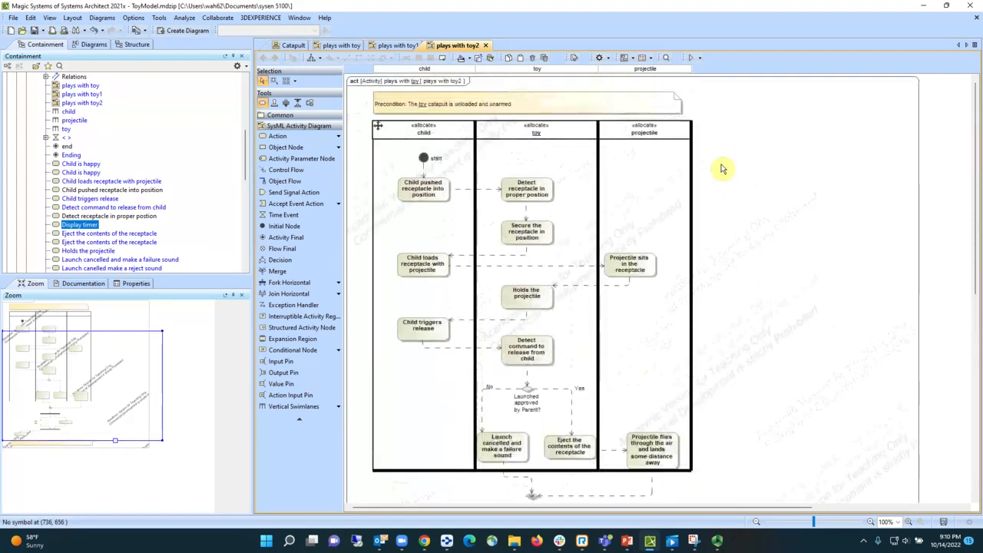
{"action": "scroll", "coordinate": [720, 165], "scroll_direction": "down", "scroll_amount": 10}
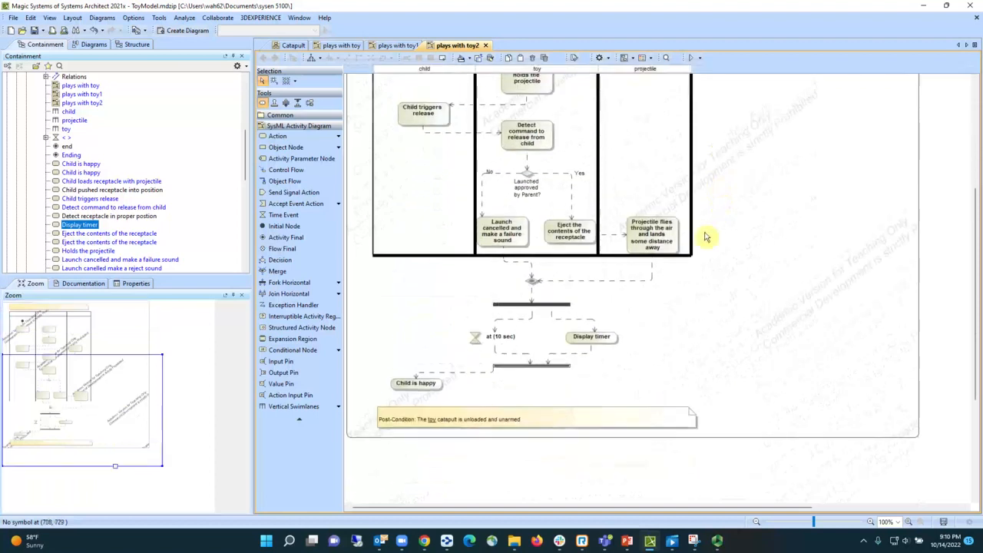
{"action": "left_click_drag", "start_coordinate": [685, 256], "coordinate": [669, 405]}
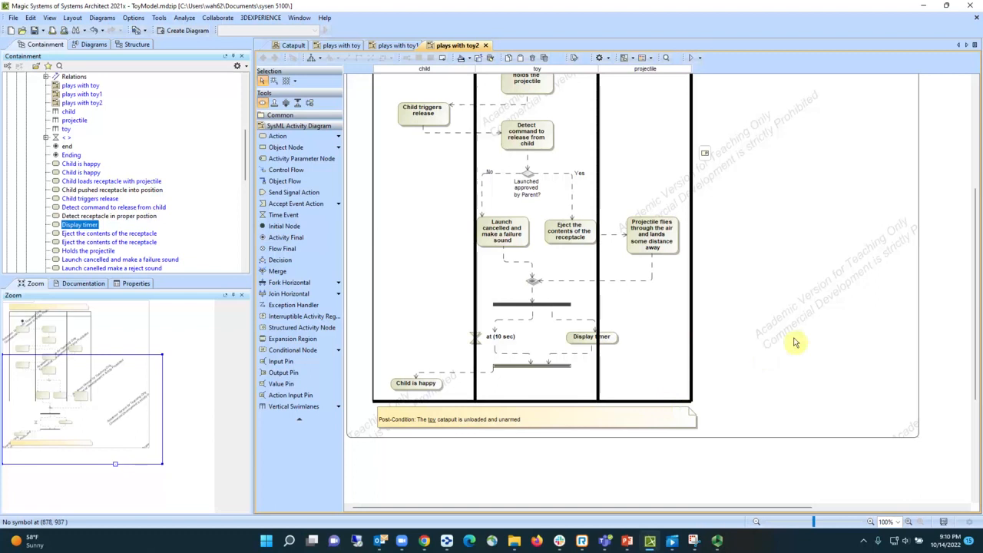
- Move the Display timer action and the at (10 sec) time event inward so both sit fully inside the toy swimlane
{"action": "left_click", "coordinate": [582, 344]}
{"action": "left_click_drag", "start_coordinate": [582, 344], "coordinate": [557, 345]}
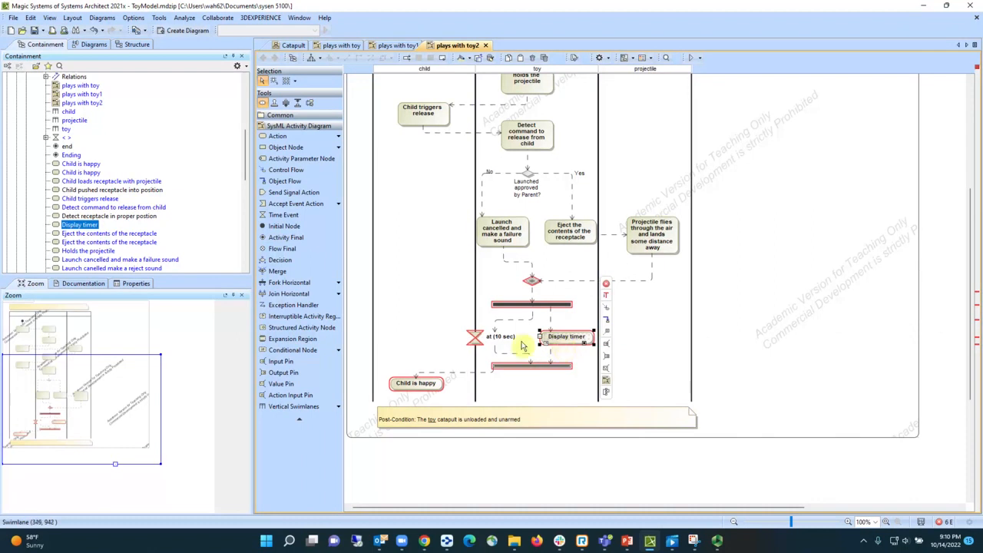
{"action": "left_click", "coordinate": [476, 339]}
{"action": "left_click_drag", "start_coordinate": [475, 338], "coordinate": [493, 338]}
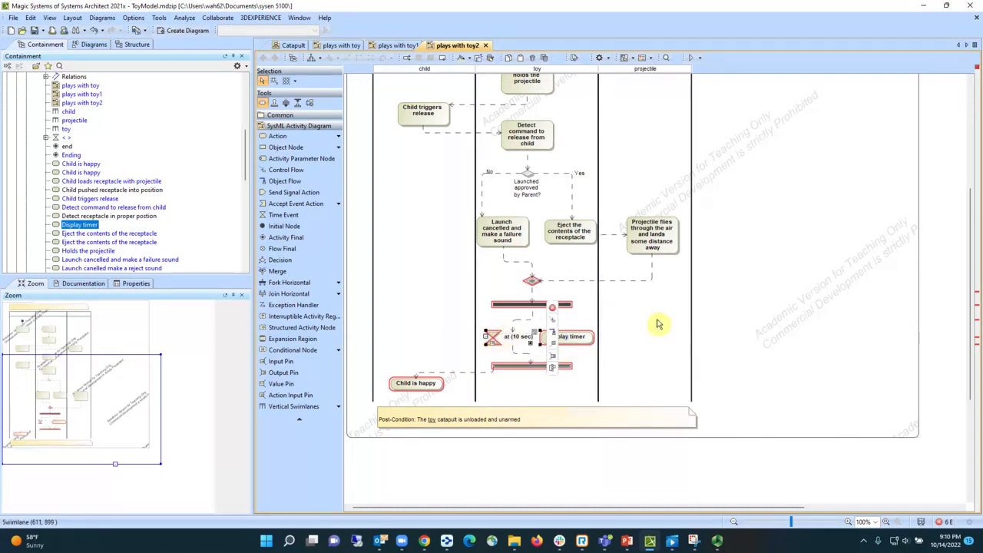
- Resolve the overlap errors on the merge and the fork by adding each element to the toy partition
{"action": "left_click", "coordinate": [534, 284]}
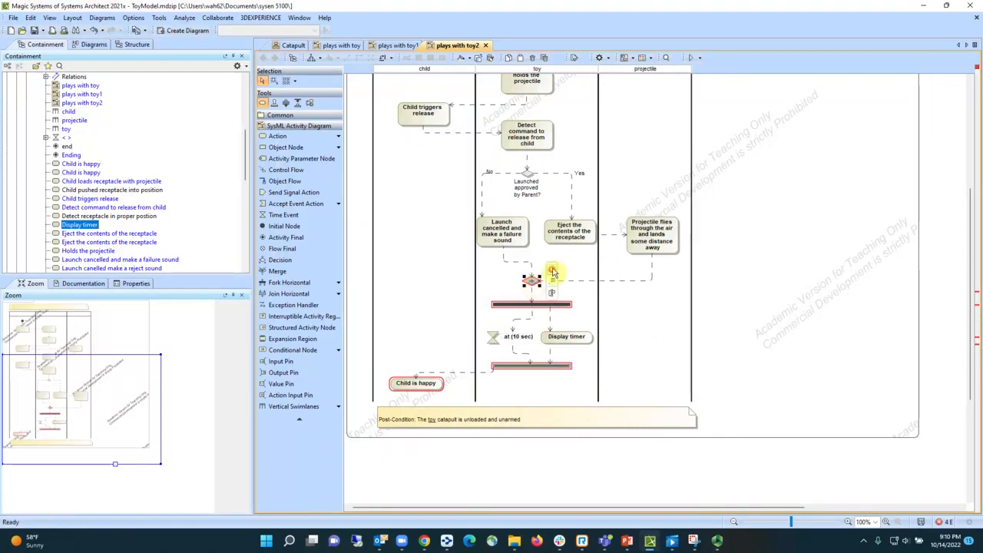
{"action": "left_click", "coordinate": [552, 270]}
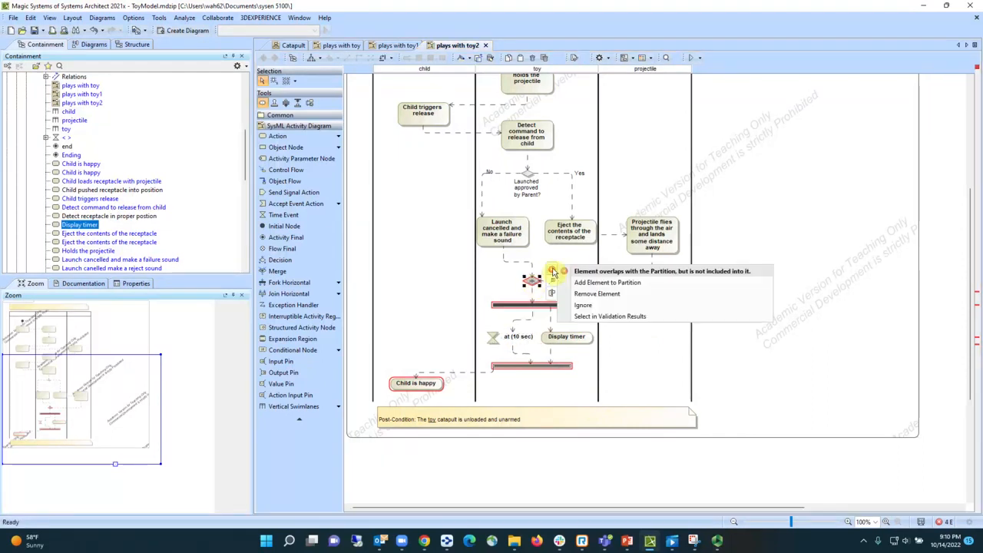
{"action": "left_click", "coordinate": [623, 285]}
{"action": "left_click", "coordinate": [563, 305]}
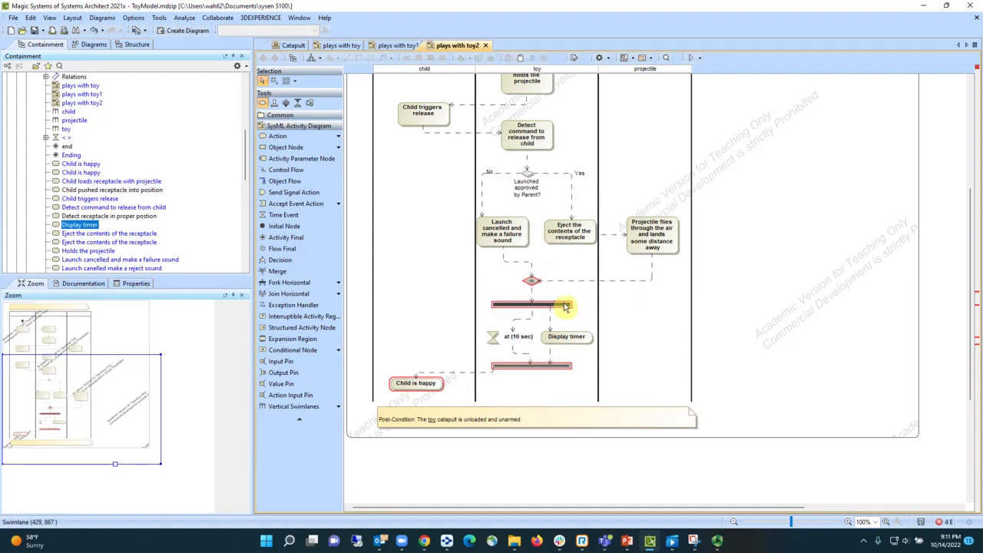
{"action": "left_click", "coordinate": [584, 281]}
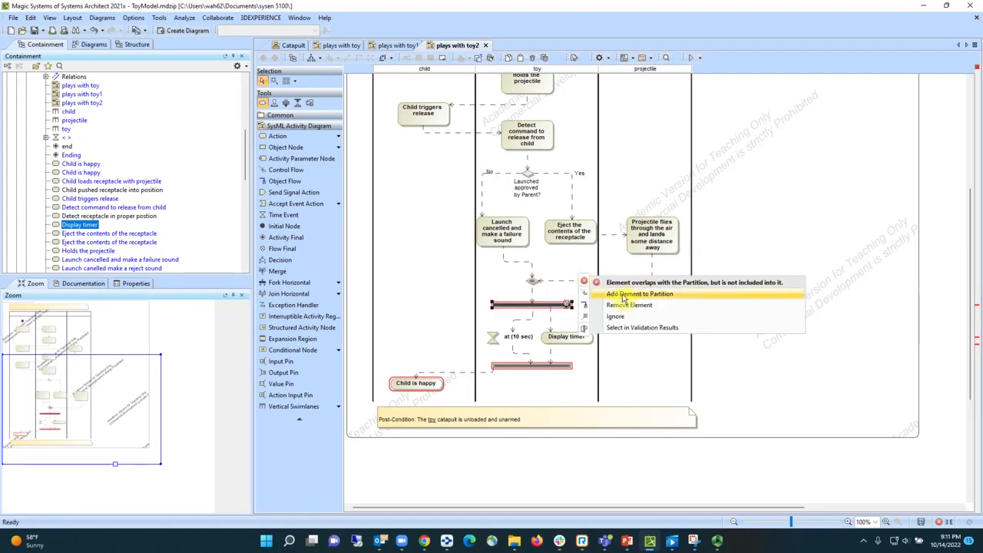
{"action": "left_click", "coordinate": [622, 296]}
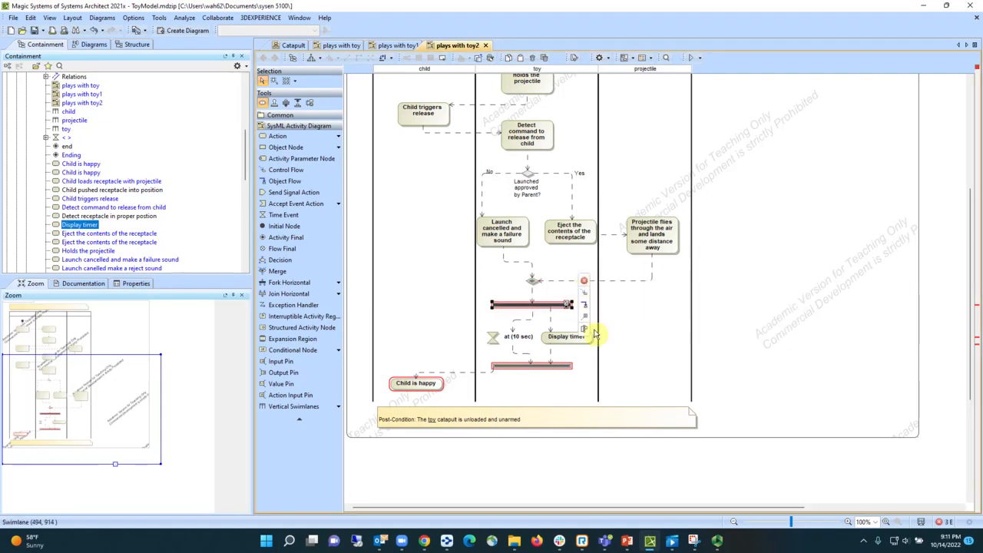
- Resolve the overlap errors on the join and the Child is happy action by adding each element to its partition
{"action": "left_click", "coordinate": [547, 367]}
{"action": "left_click", "coordinate": [584, 355]}
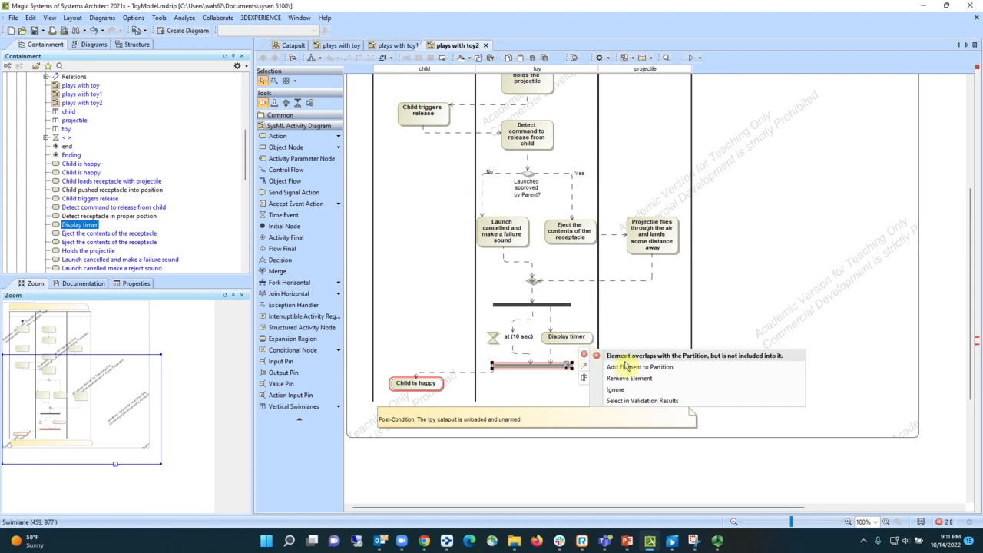
{"action": "left_click", "coordinate": [618, 367]}
{"action": "left_click", "coordinate": [434, 384]}
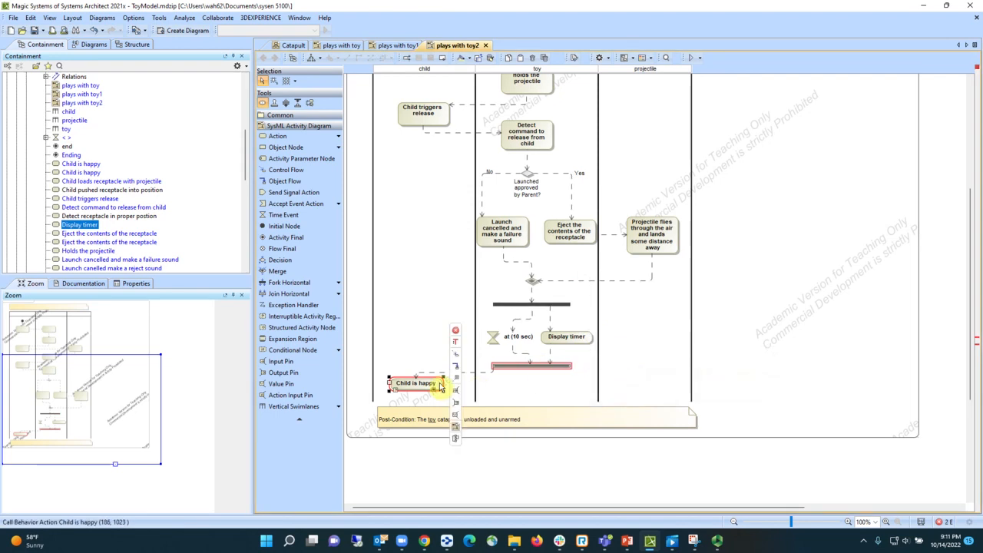
{"action": "left_click", "coordinate": [455, 333]}
{"action": "left_click", "coordinate": [501, 345]}
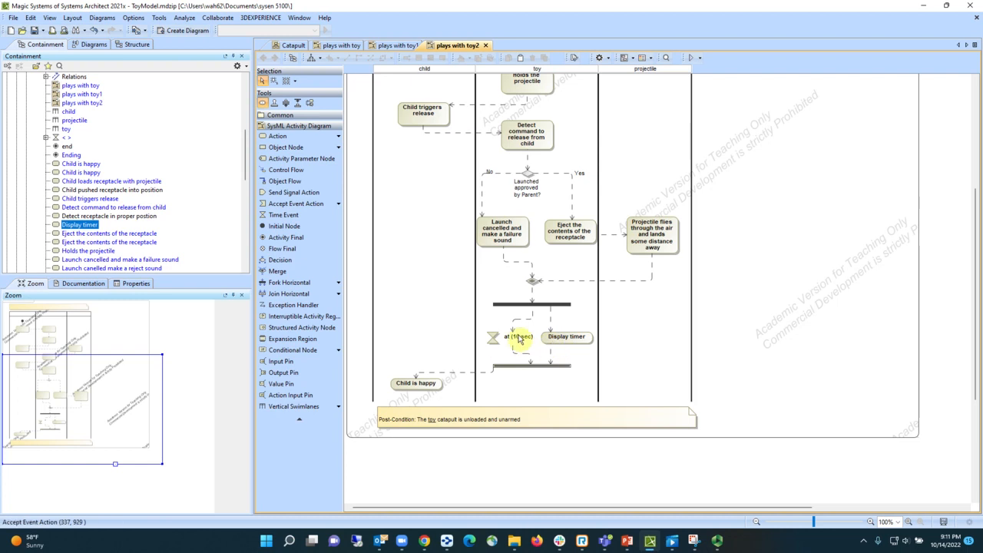
- Add an activity final node just below the Child is happy action, connected from it by a control flow
{"action": "scroll", "coordinate": [537, 352], "scroll_direction": "down", "scroll_amount": 3}
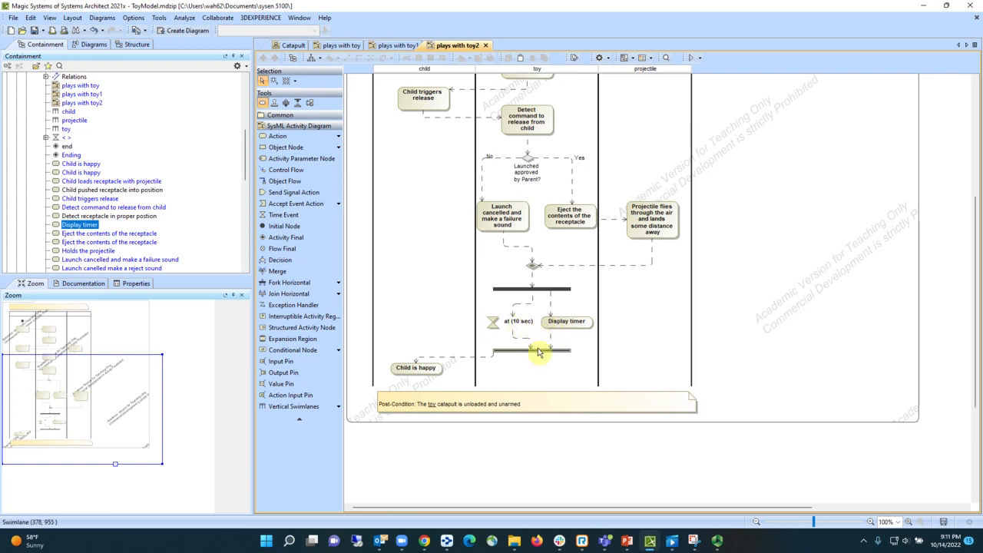
{"action": "left_click", "coordinate": [435, 339]}
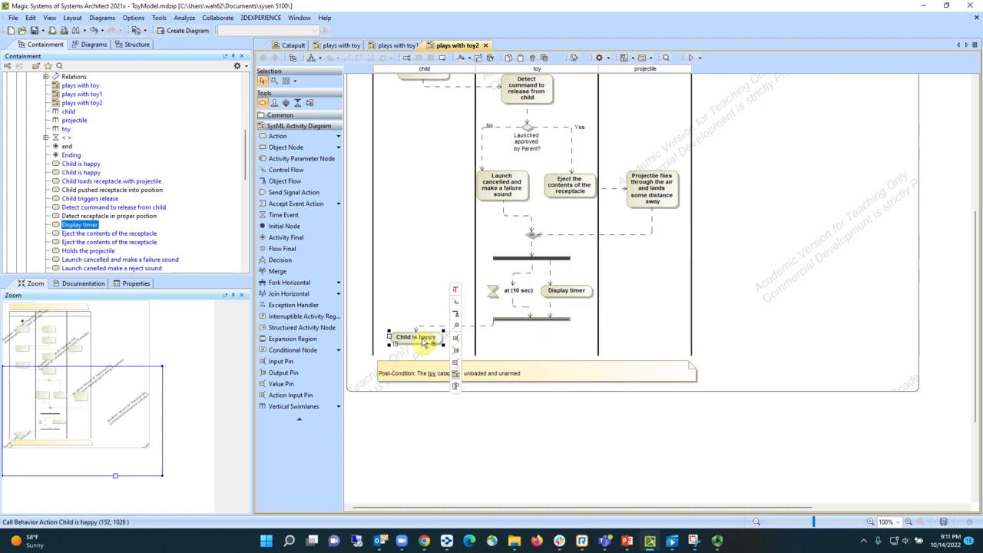
{"action": "left_click", "coordinate": [456, 304]}
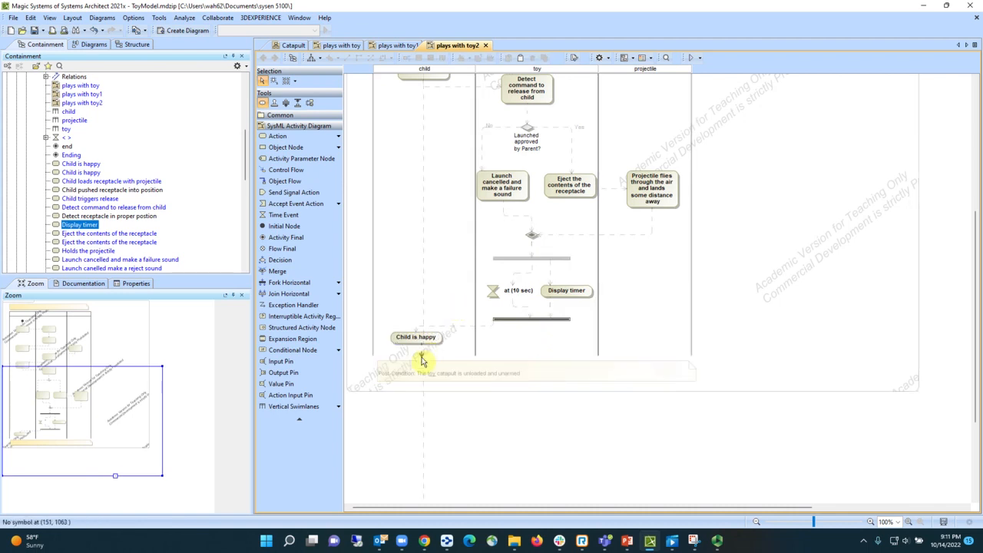
{"action": "left_click", "coordinate": [421, 360]}
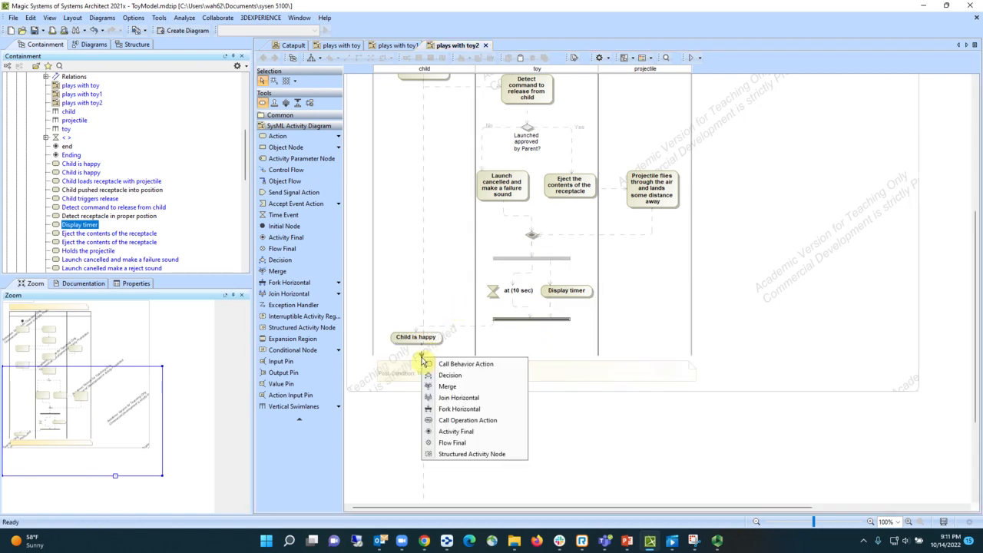
{"action": "left_click", "coordinate": [470, 433]}
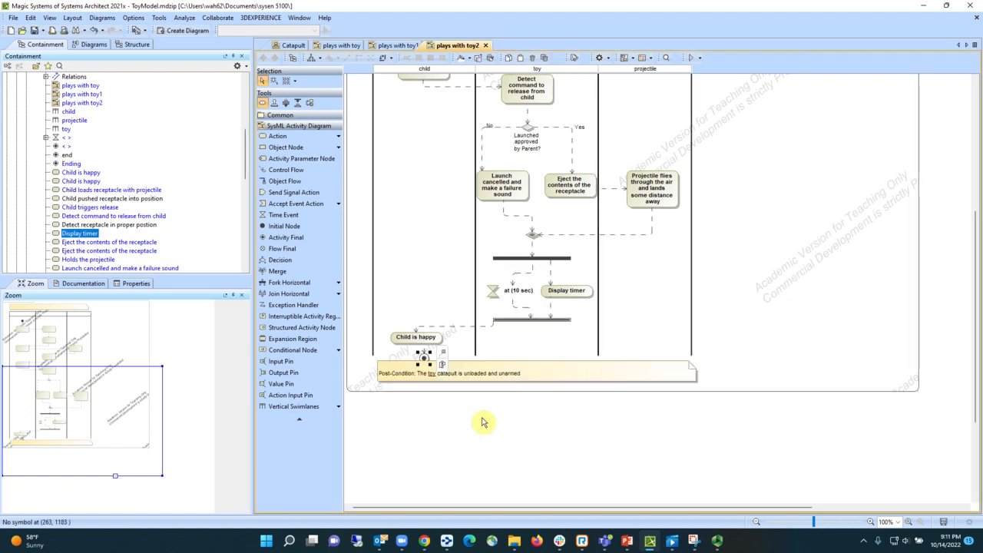
{"action": "left_click", "coordinate": [508, 387]}
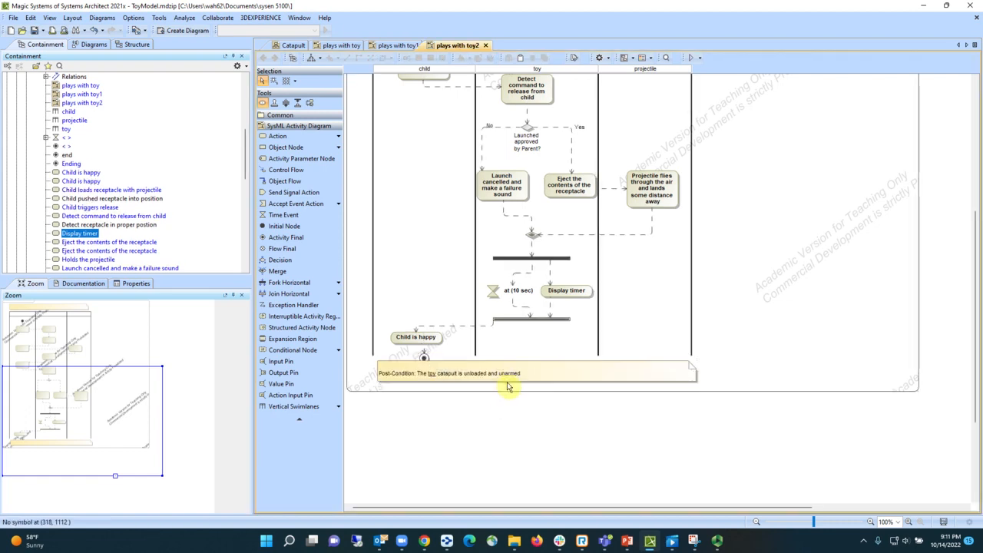
- Move the post-condition note slightly down, away from the activity final node, and add that node to the child partition
{"action": "left_click_drag", "start_coordinate": [507, 376], "coordinate": [505, 391]}
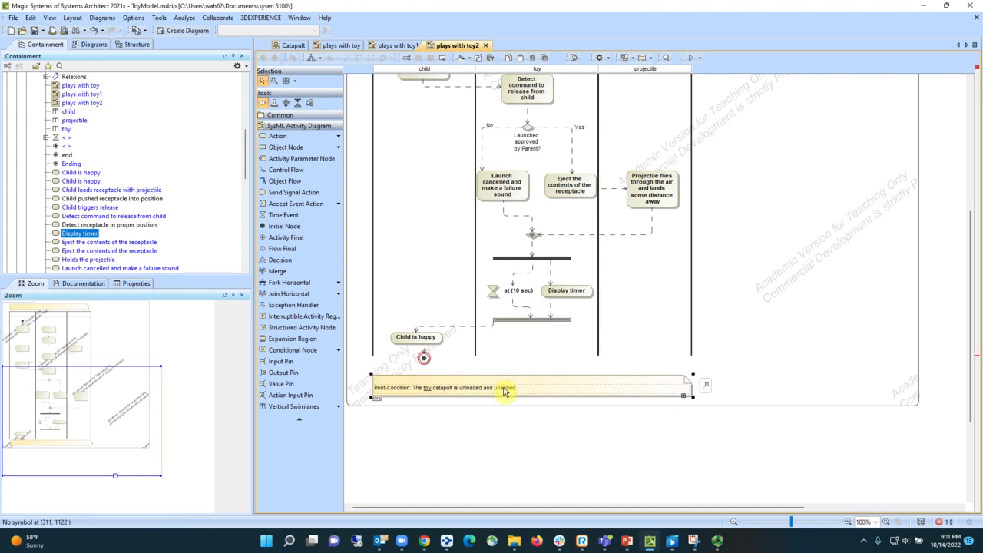
{"action": "right_click", "coordinate": [423, 358]}
{"action": "left_click", "coordinate": [441, 350]}
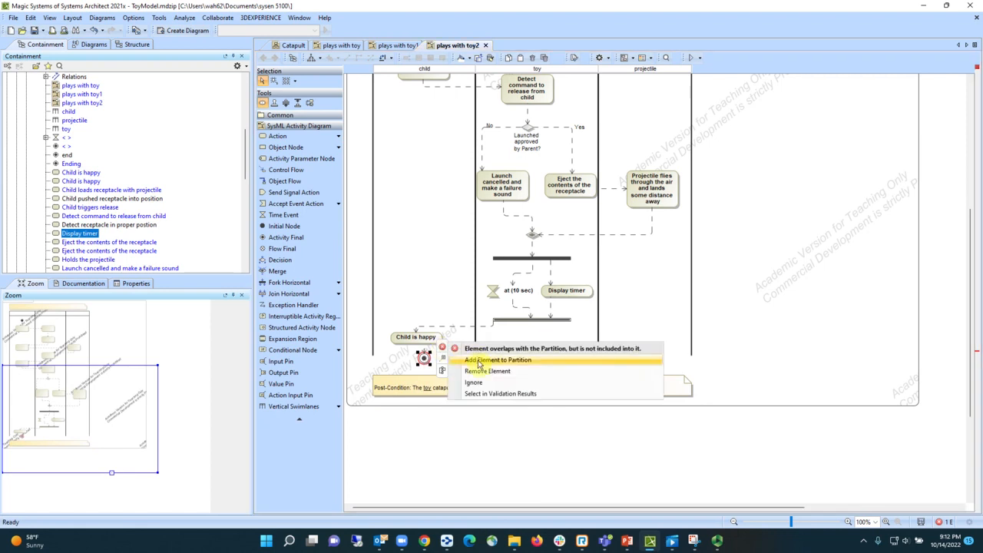
{"action": "left_click", "coordinate": [632, 406]}
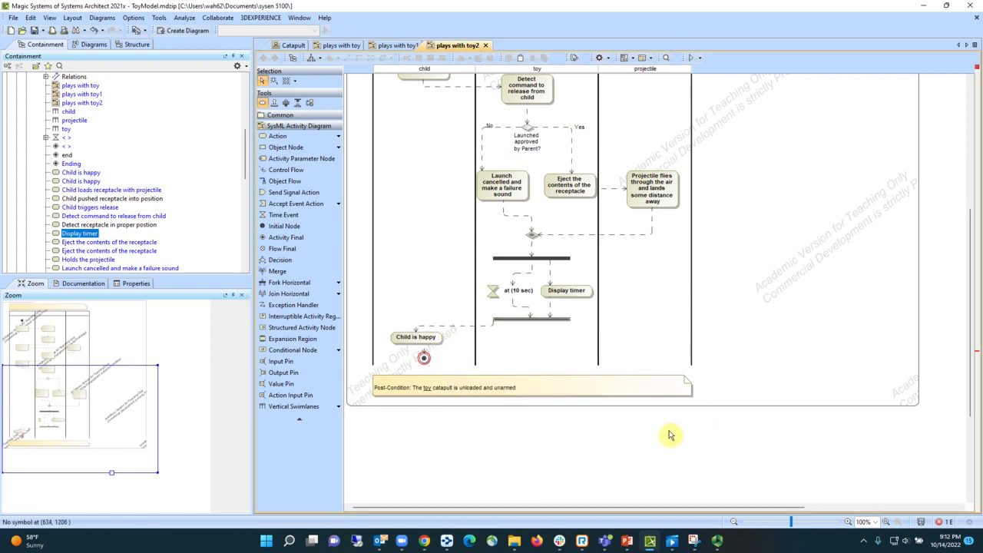